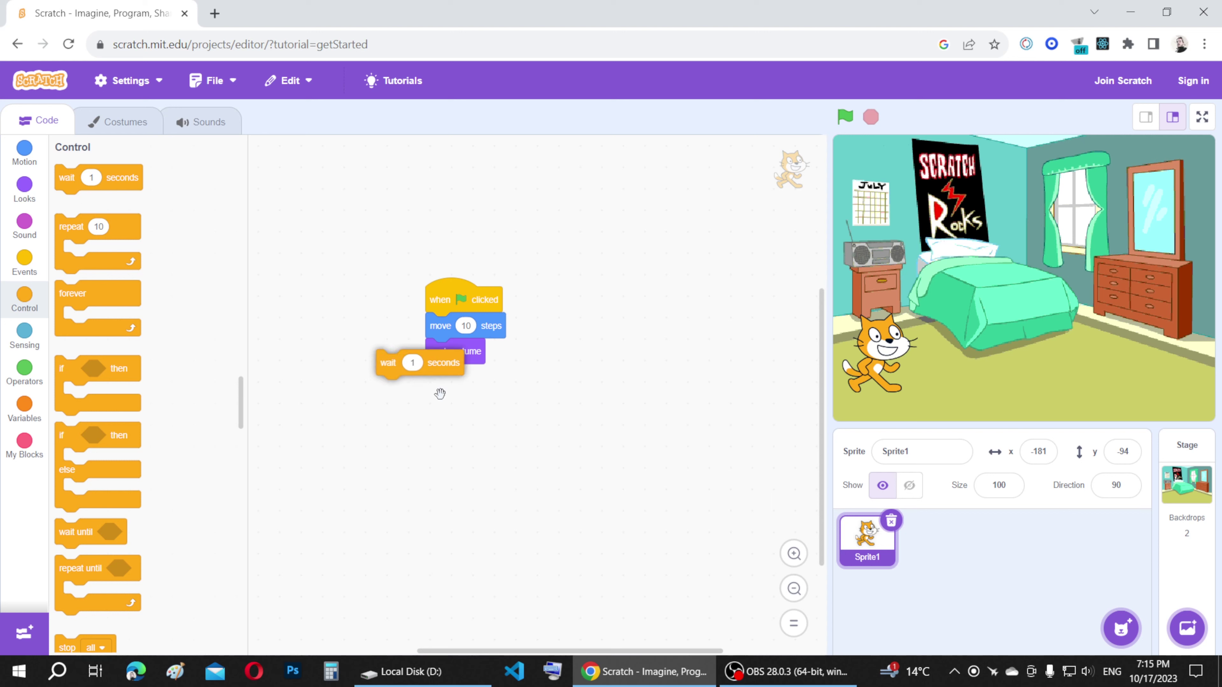
- Add a 1-second wait after the costume change and duplicate the move/costume/wait stack beneath itself
{"action": "left_click_drag", "start_coordinate": [449, 330], "coordinate": [565, 400]}
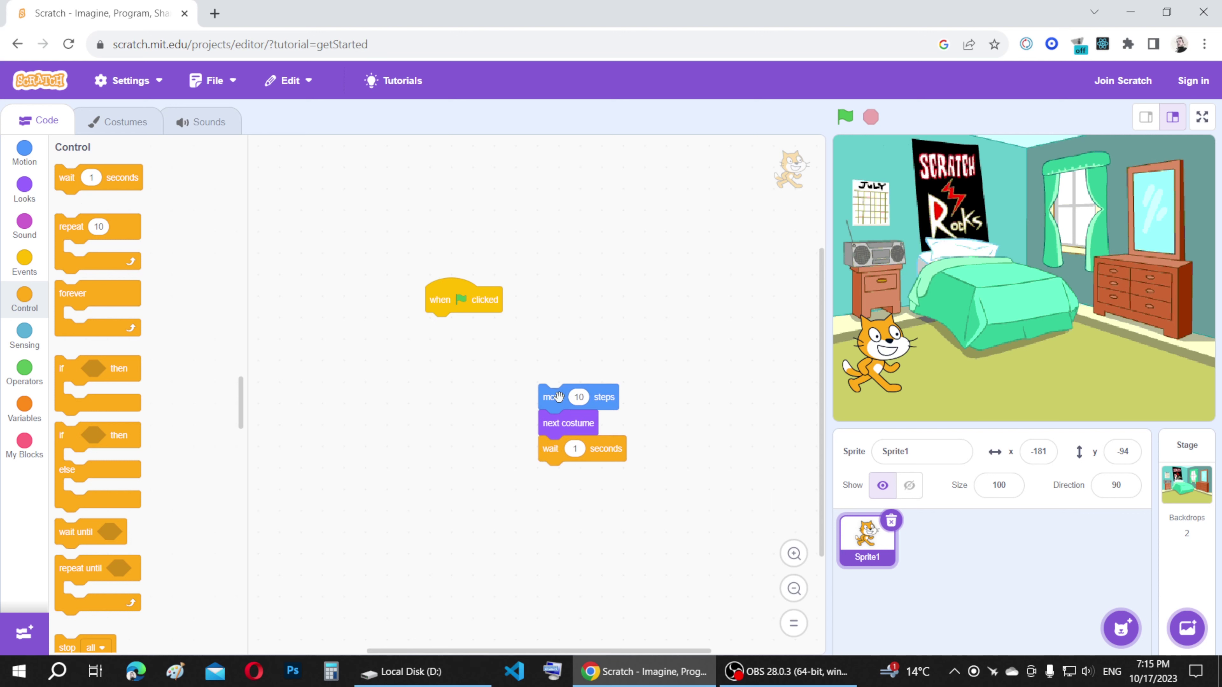
{"action": "right_click", "coordinate": [566, 400]}
{"action": "left_click", "coordinate": [583, 409]}
{"action": "left_click", "coordinate": [565, 484]}
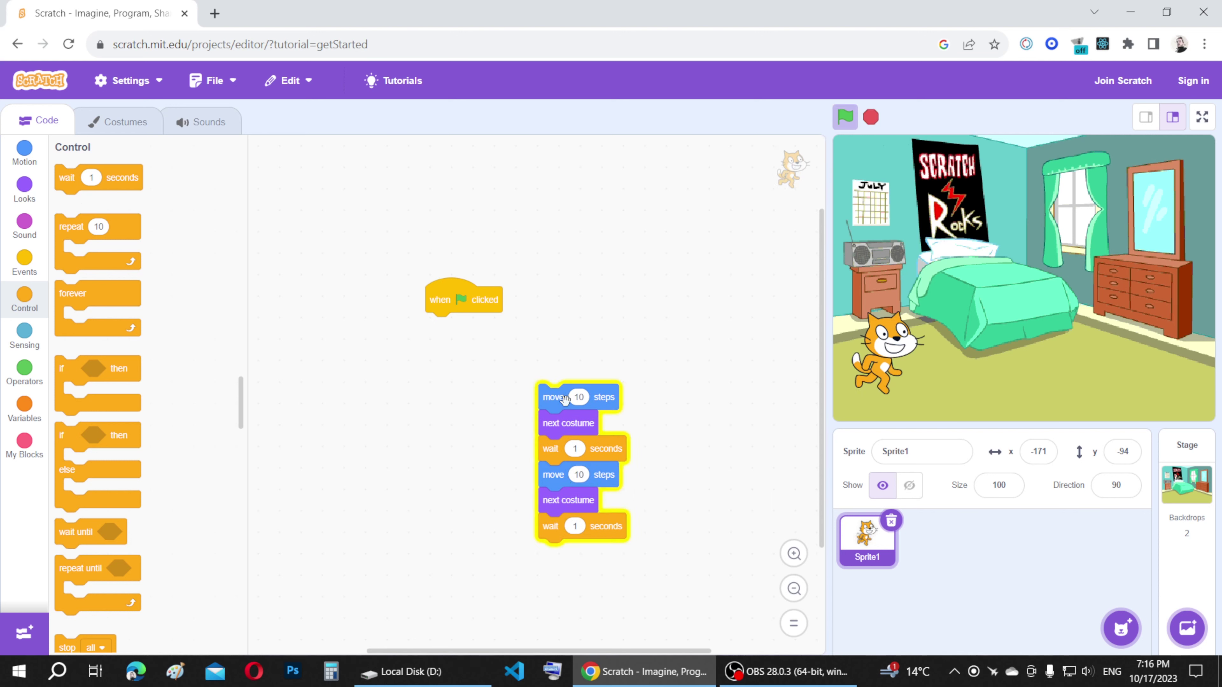
- Wrap the six blocks in a repeat 10 loop under the green-flag hat, then test-run and stop it
{"action": "left_click_drag", "start_coordinate": [565, 400], "coordinate": [466, 409]}
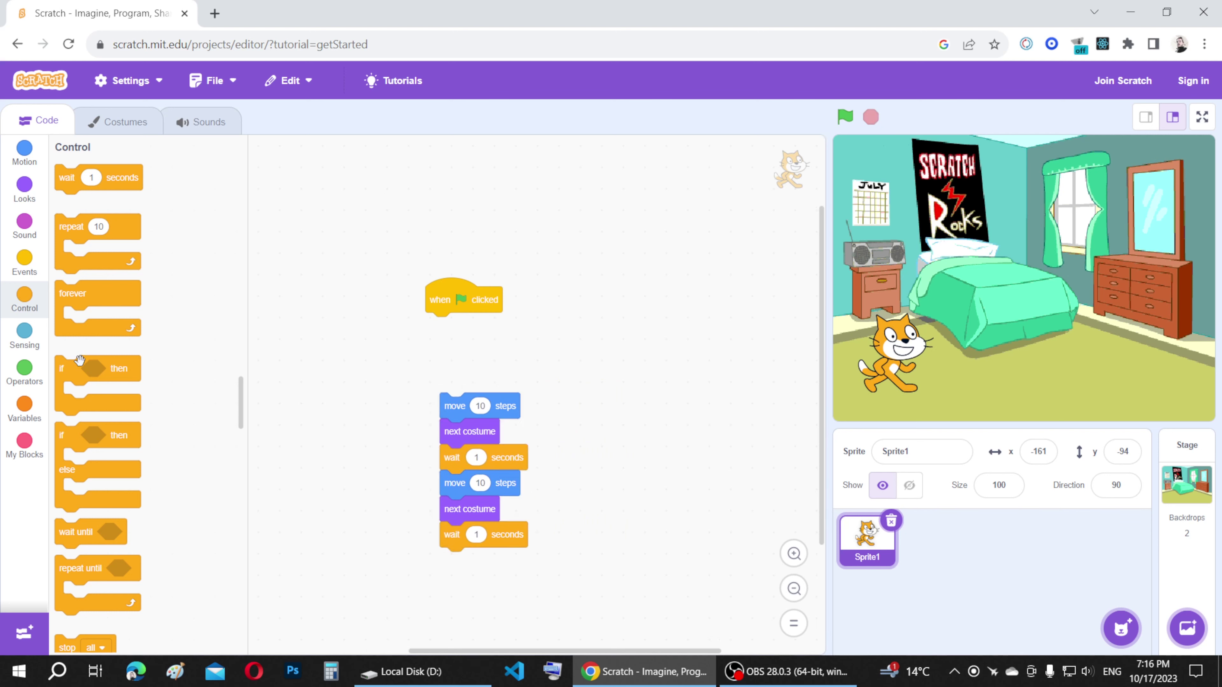
{"action": "left_click_drag", "start_coordinate": [70, 235], "coordinate": [471, 328]}
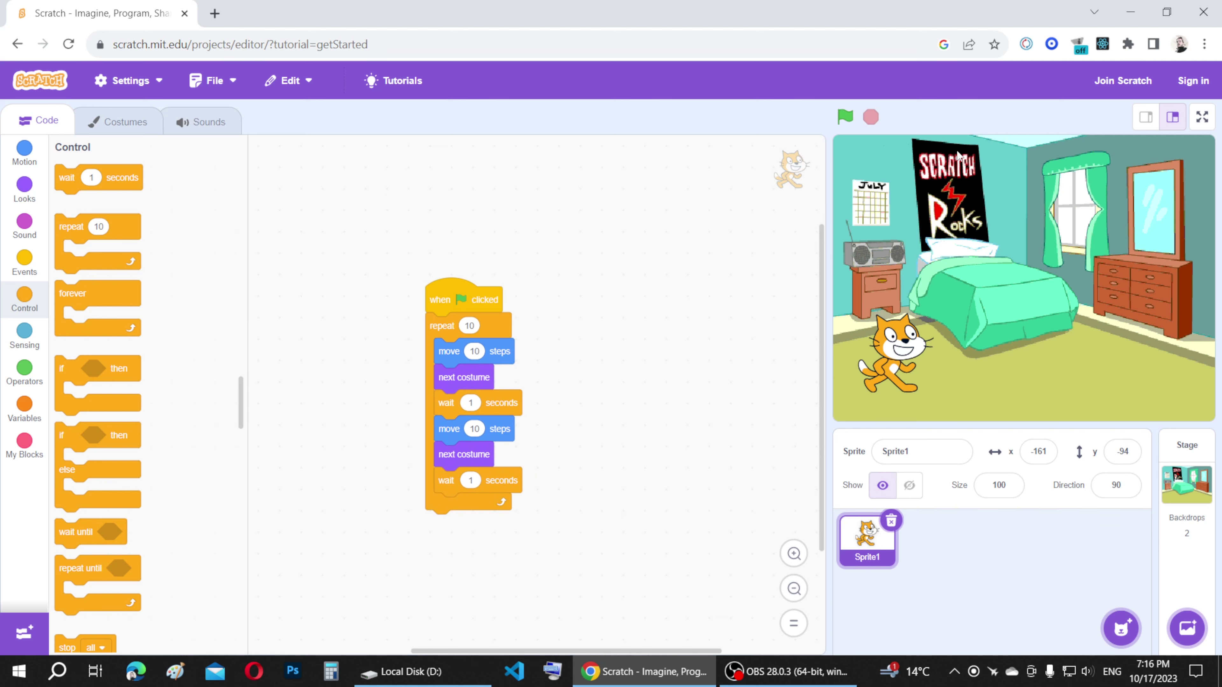
{"action": "left_click", "coordinate": [845, 117]}
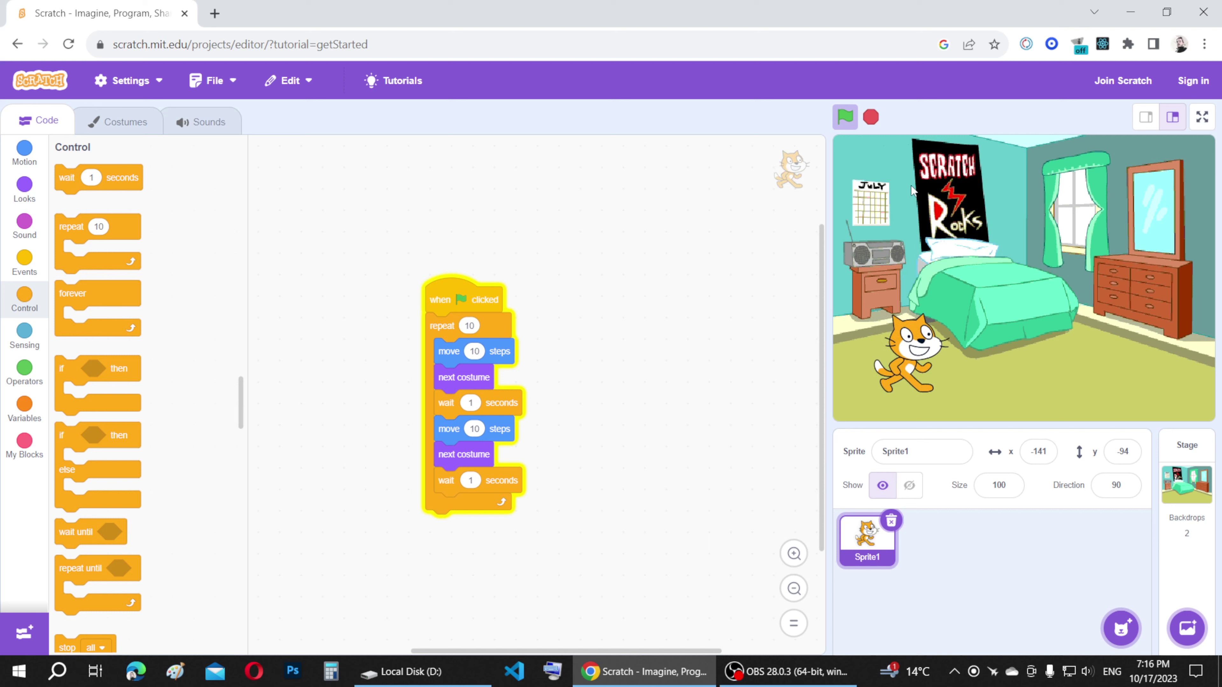
{"action": "left_click", "coordinate": [871, 116]}
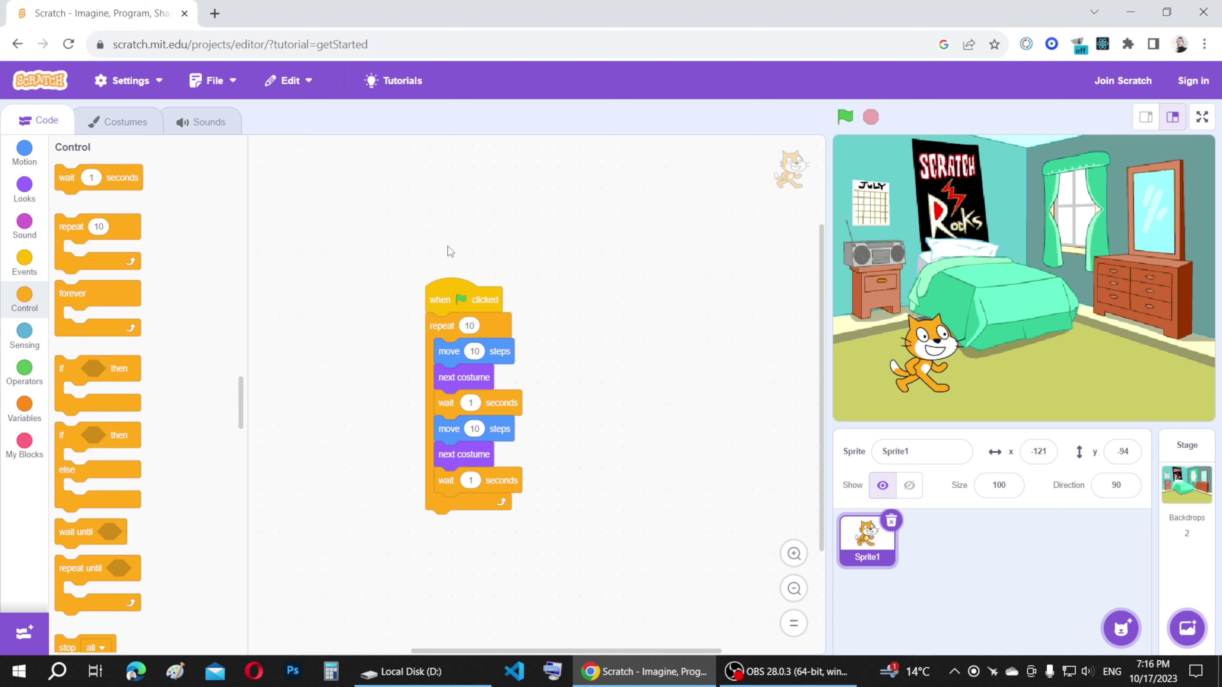
- Save the project as Scratch Project.sb3 via File > Save to your computer and reveal it in Downloads
{"action": "left_click", "coordinate": [233, 86]}
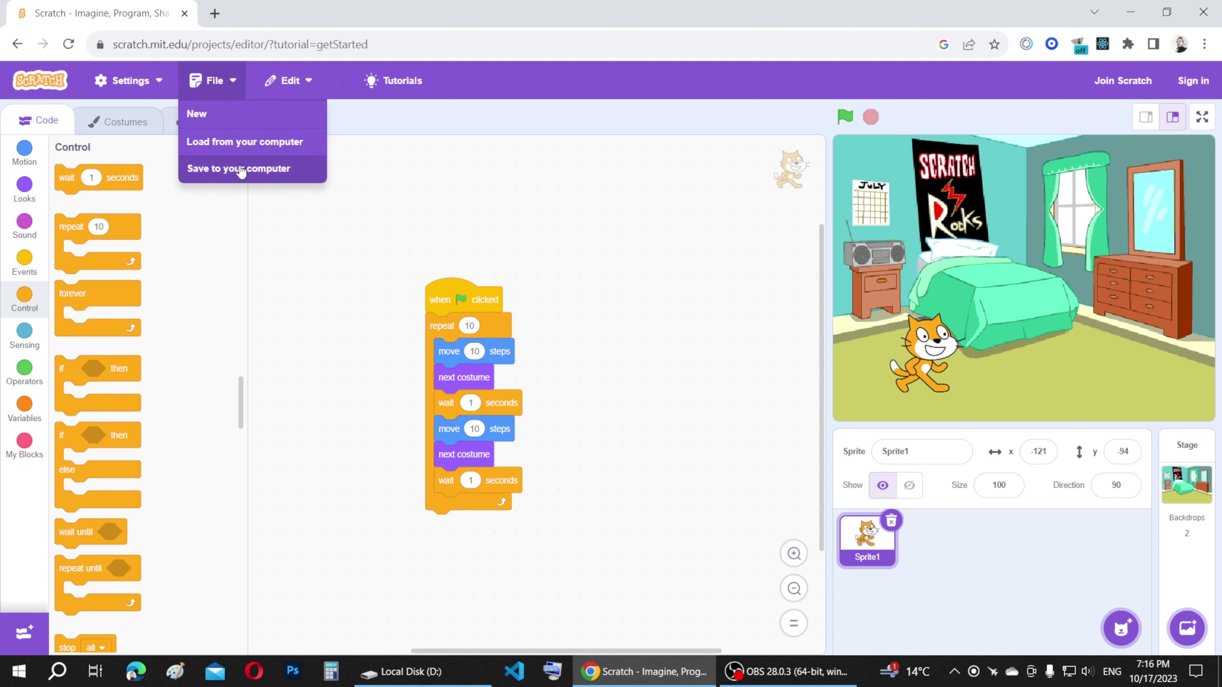
{"action": "left_click", "coordinate": [258, 171]}
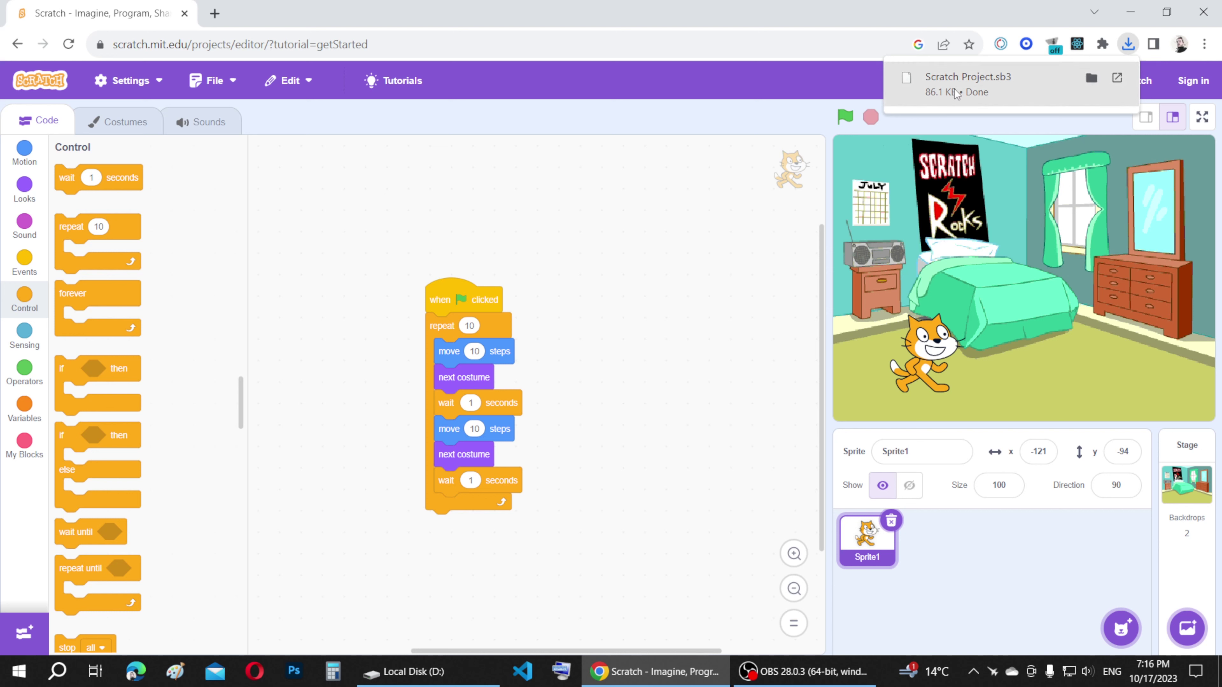
{"action": "left_click", "coordinate": [1091, 78]}
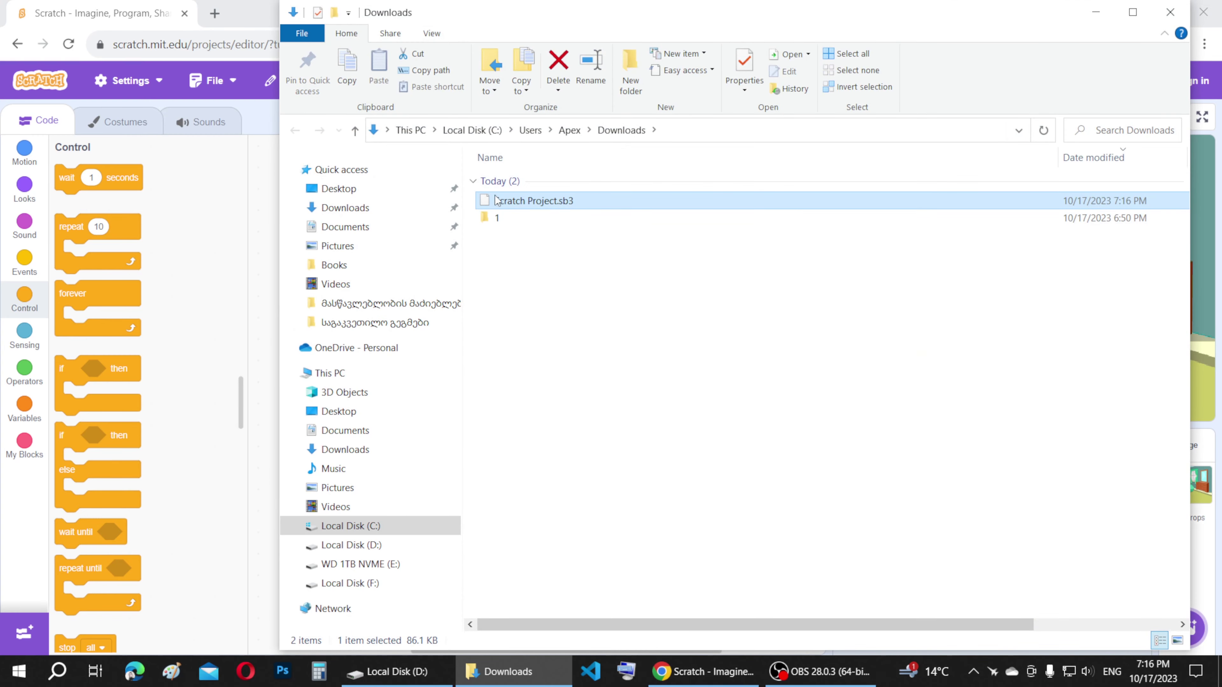
{"action": "left_click_drag", "start_coordinate": [766, 20], "coordinate": [586, 30]}
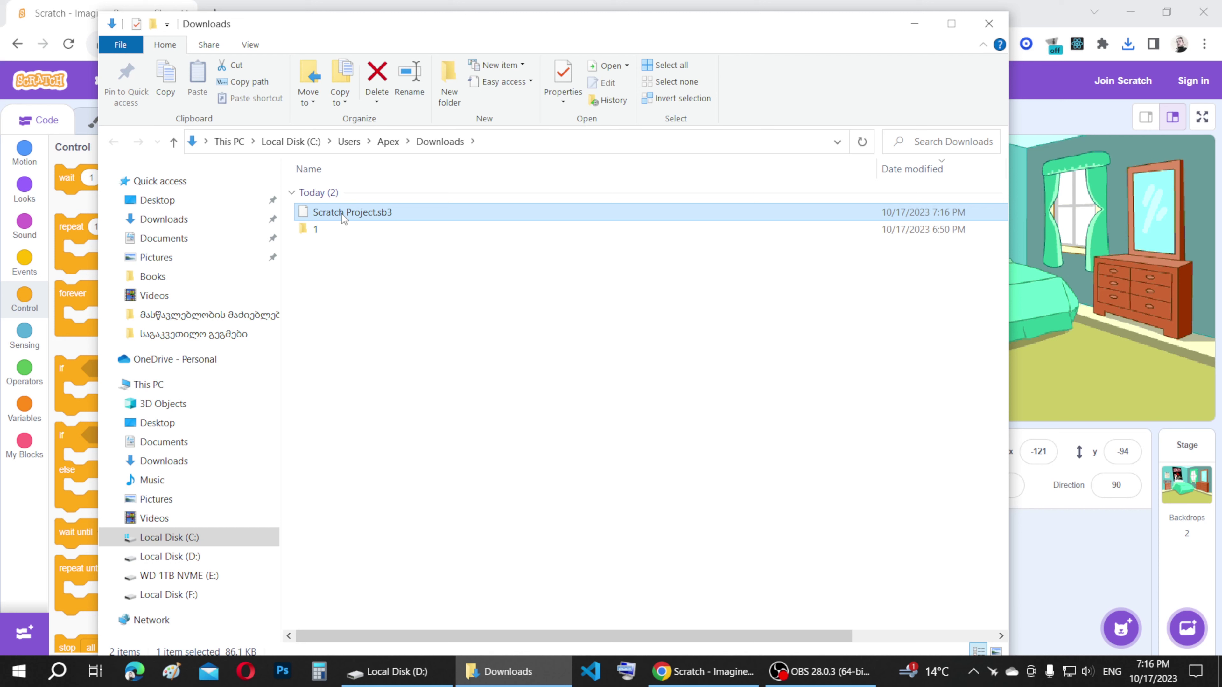
{"action": "left_click", "coordinate": [914, 24]}
- From the desktop, open This PC and go into Downloads to find Scratch Project.sb3
{"action": "left_click", "coordinate": [1130, 11]}
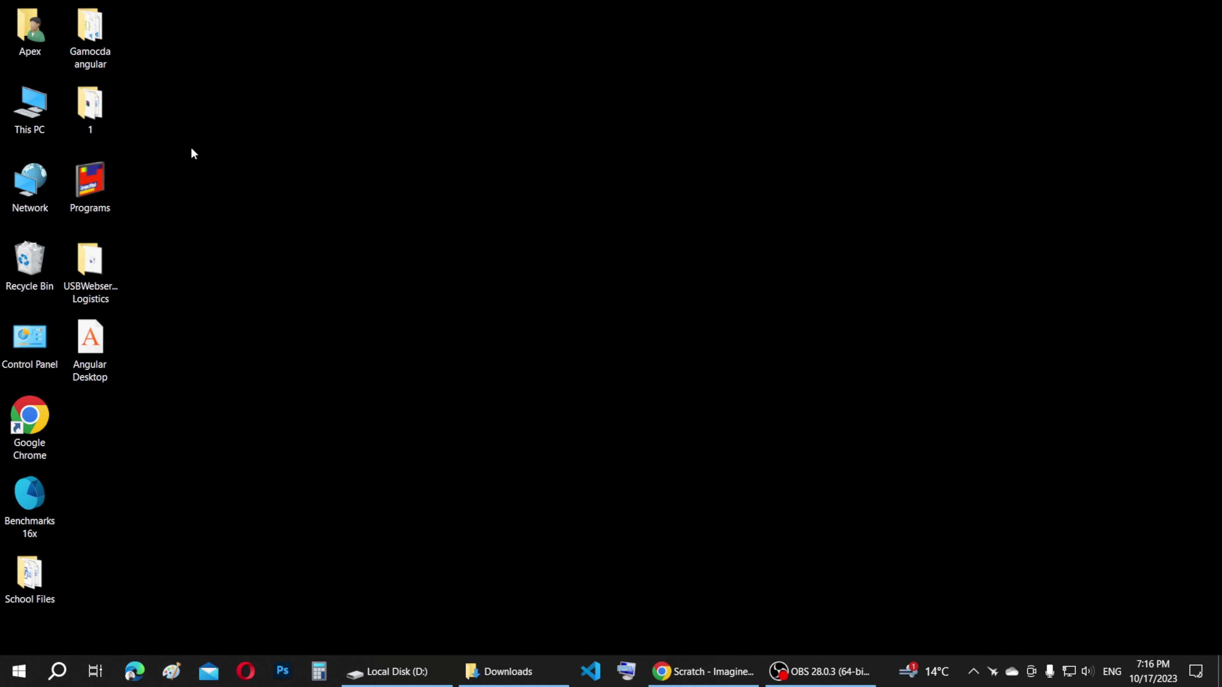
{"action": "double_click", "coordinate": [32, 116]}
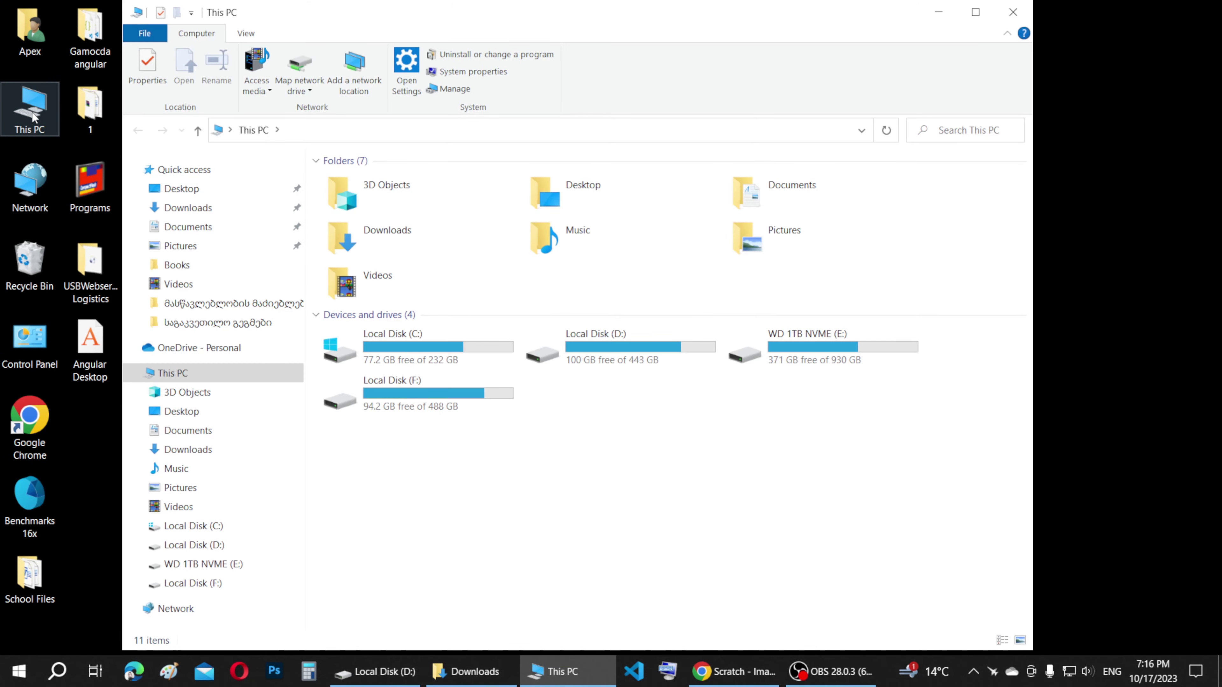
{"action": "left_click", "coordinate": [399, 235]}
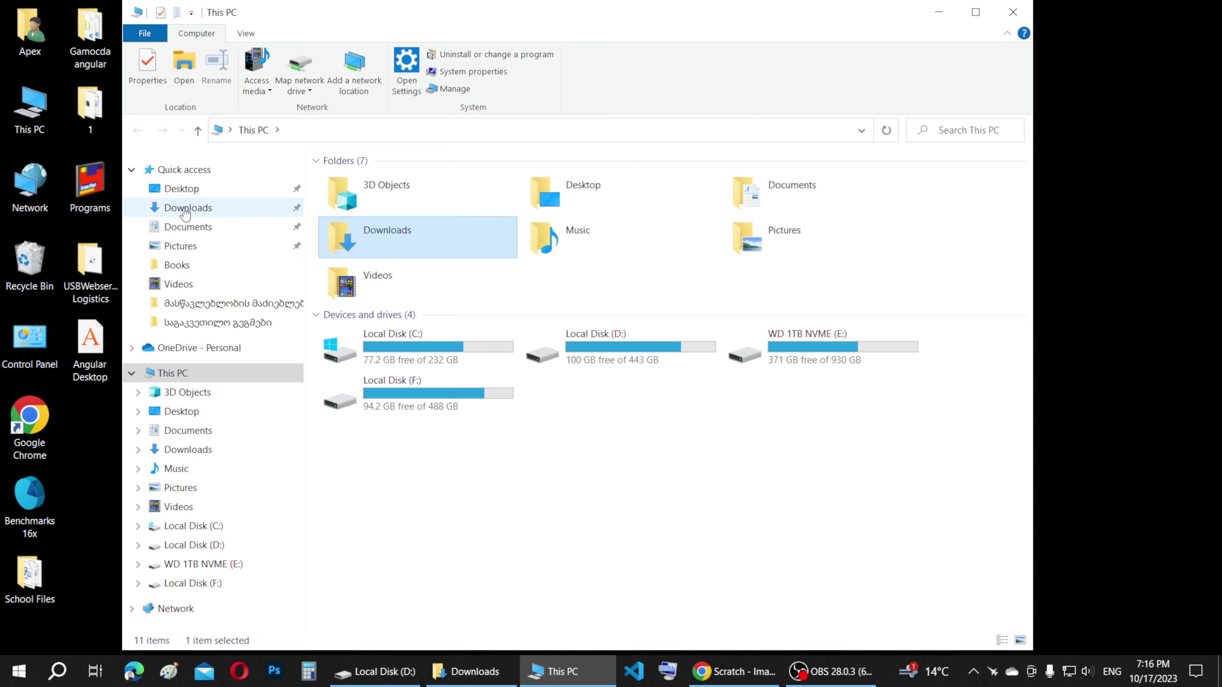
{"action": "double_click", "coordinate": [379, 235]}
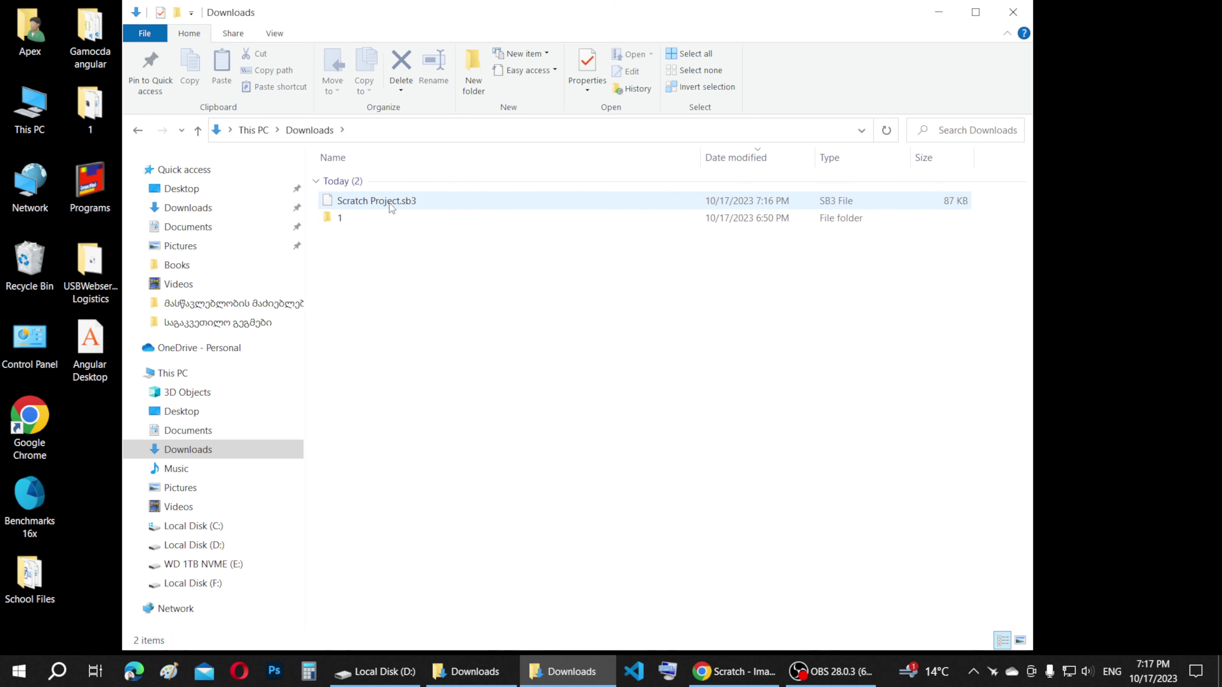
{"action": "left_click", "coordinate": [198, 130]}
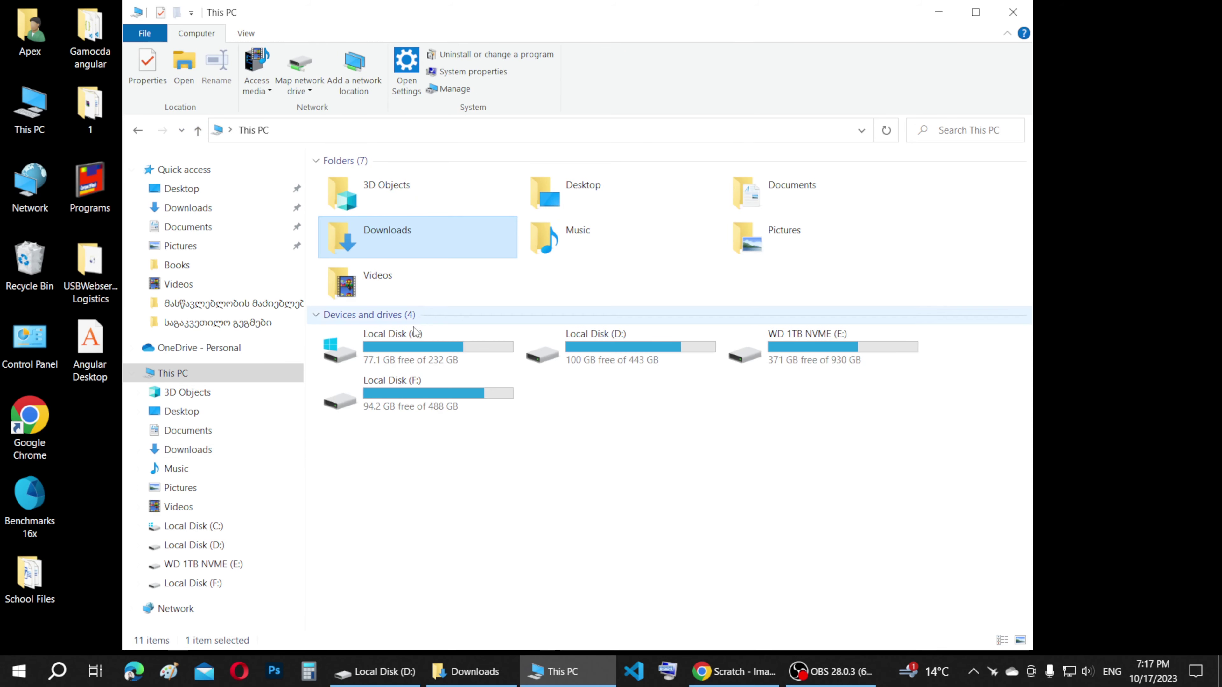
{"action": "left_click", "coordinate": [184, 212]}
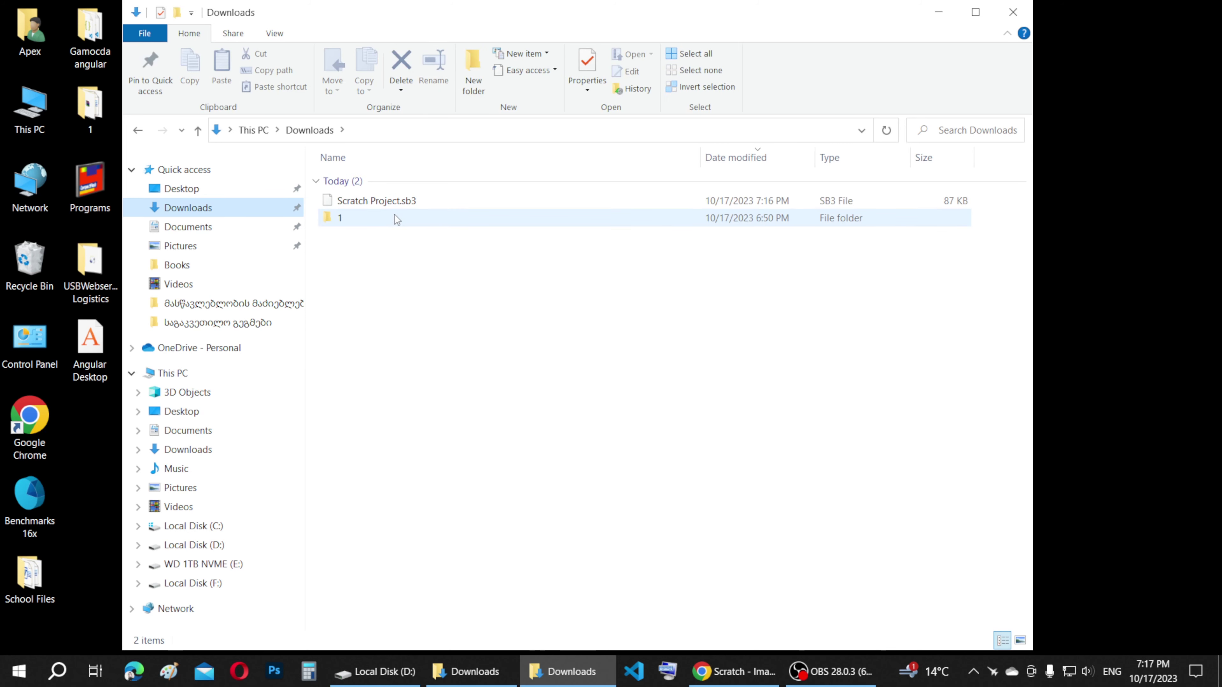
- Rename Scratch Project.sb3 in Downloads to 'Cat Walking'
{"action": "right_click", "coordinate": [357, 205]}
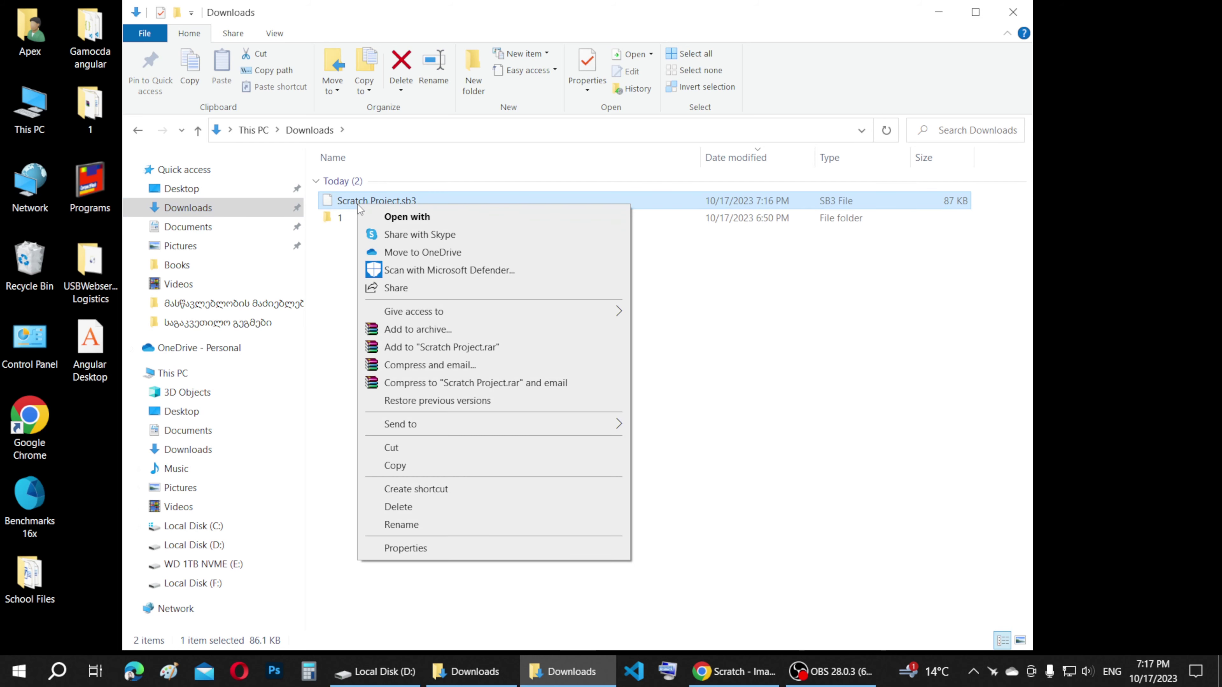
{"action": "left_click", "coordinate": [402, 525]}
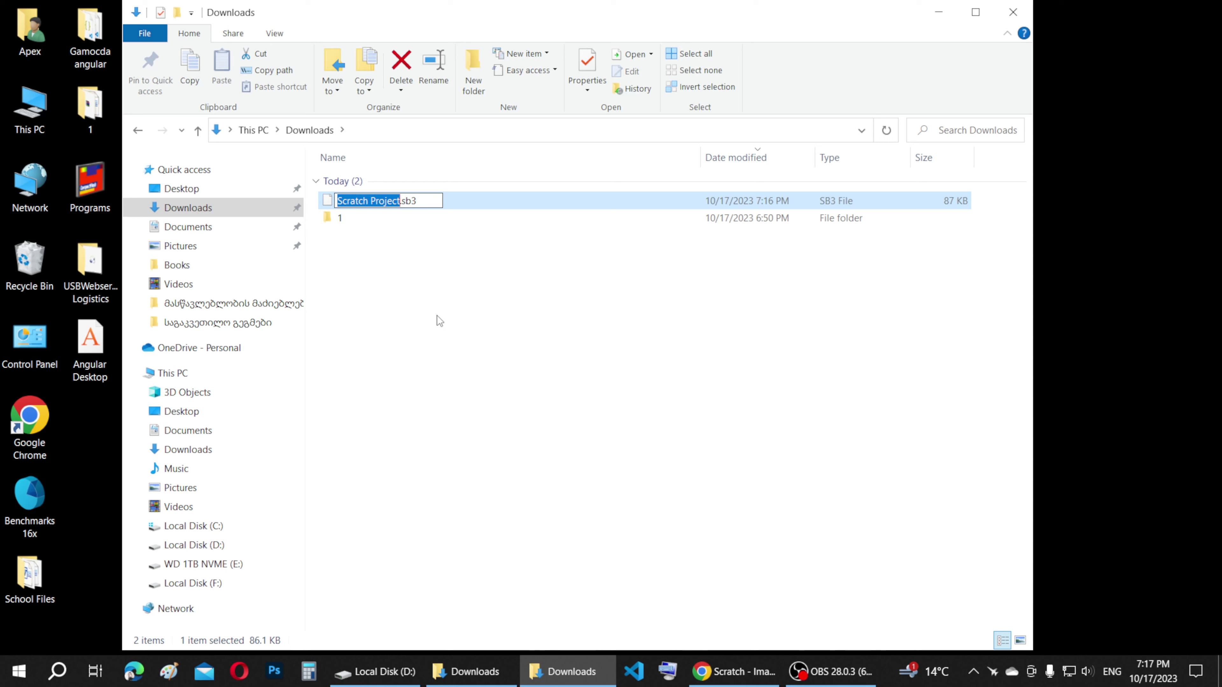
{"action": "type", "text": "Cat "}
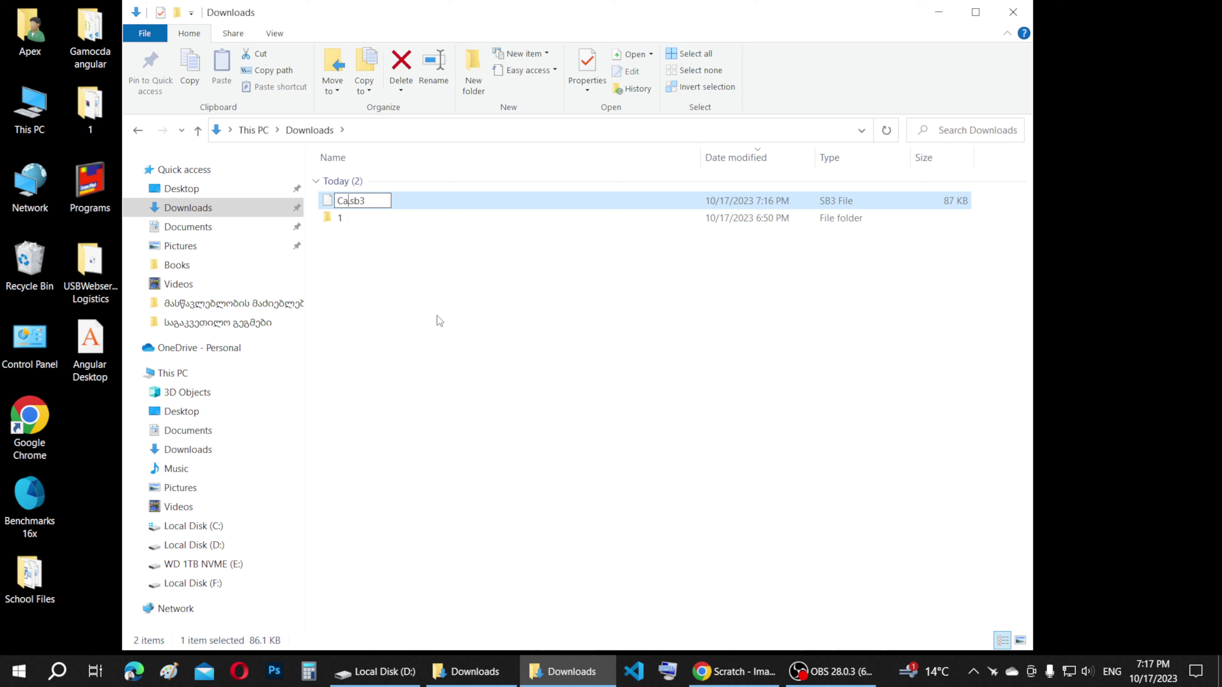
{"action": "type", "text": "Walking"}
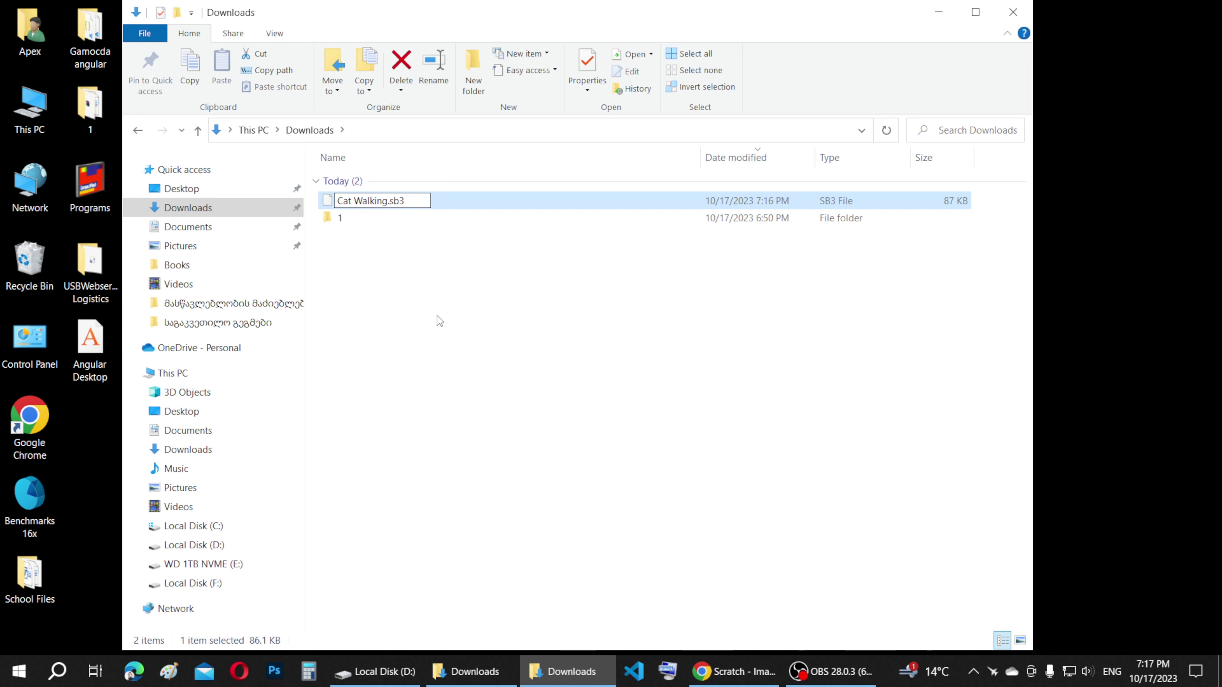
{"action": "left_click", "coordinate": [419, 304]}
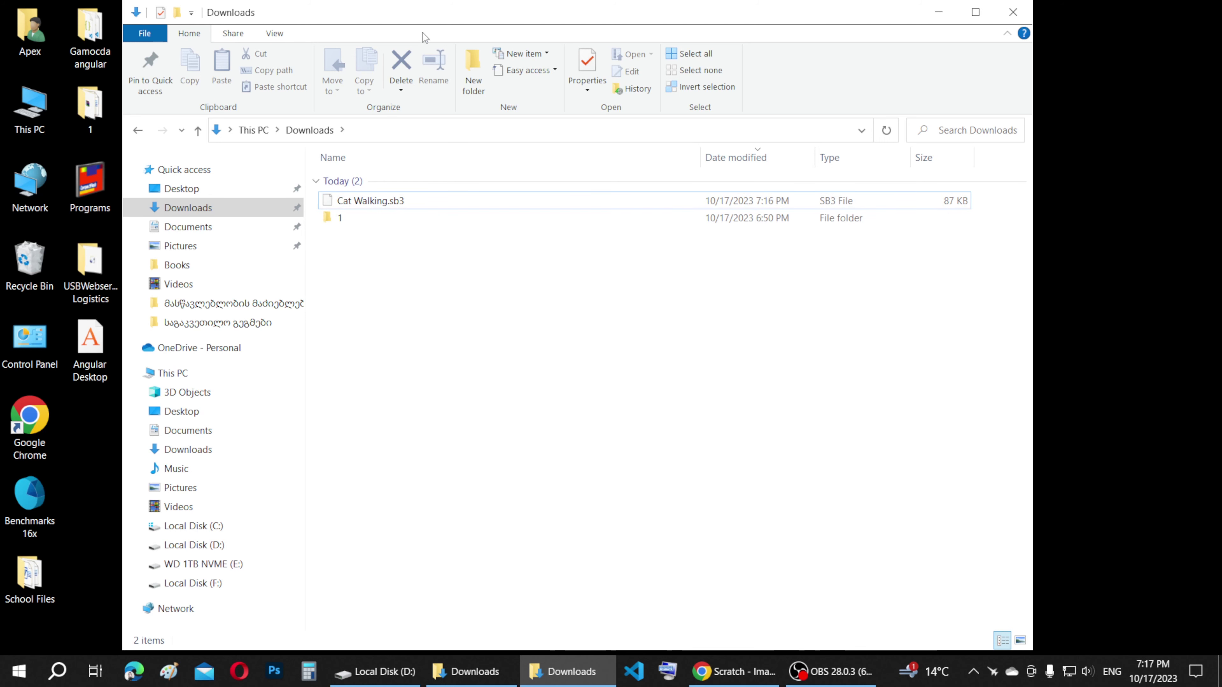
- Open a second This PC window and navigate into Local Disk (D:)
{"action": "left_click", "coordinate": [179, 208]}
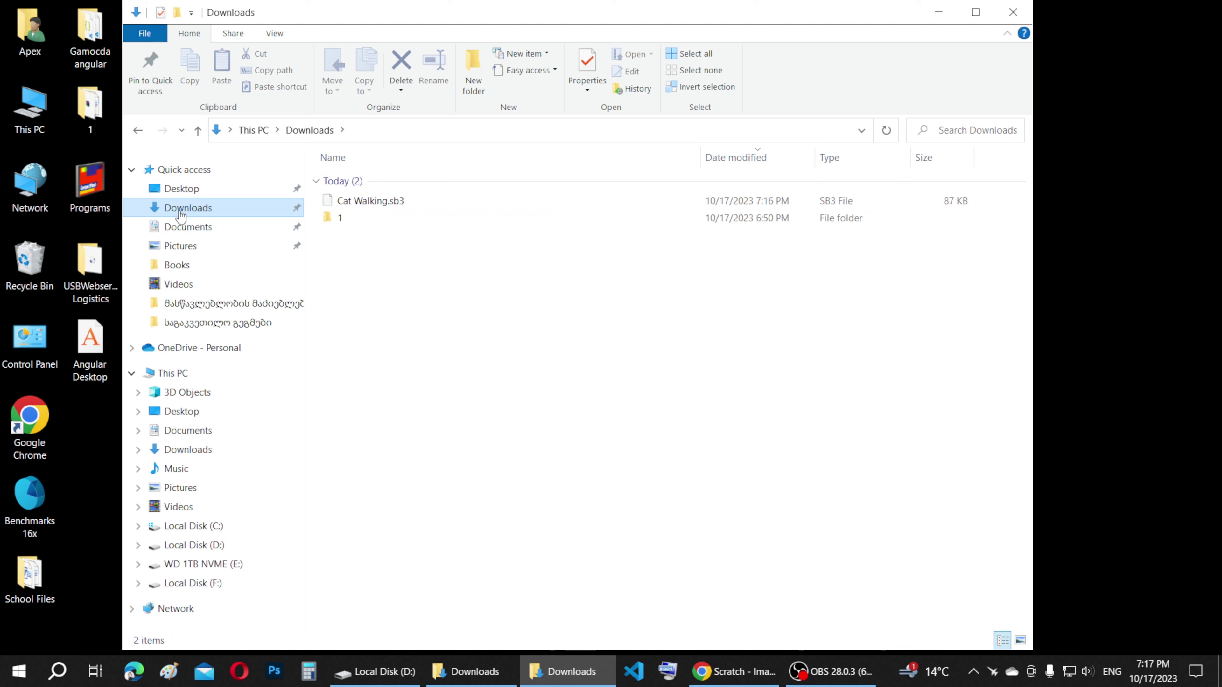
{"action": "left_click_drag", "start_coordinate": [507, 18], "coordinate": [591, 21]}
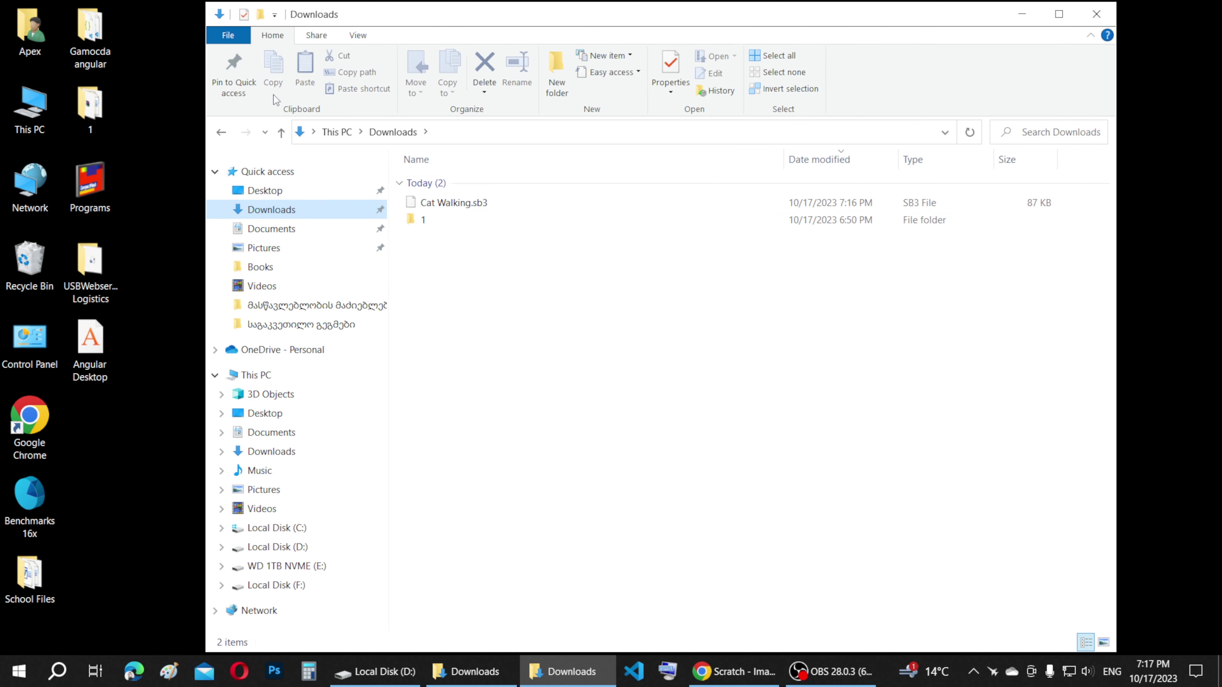
{"action": "double_click", "coordinate": [33, 106]}
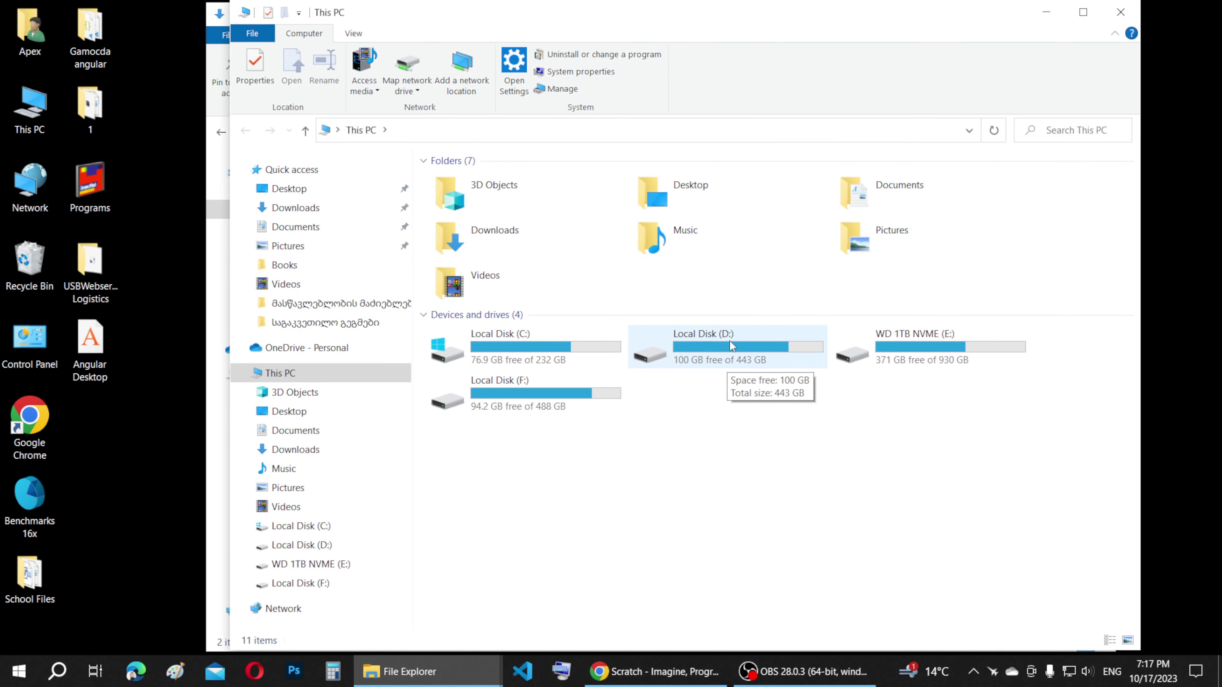
{"action": "left_click", "coordinate": [496, 236]}
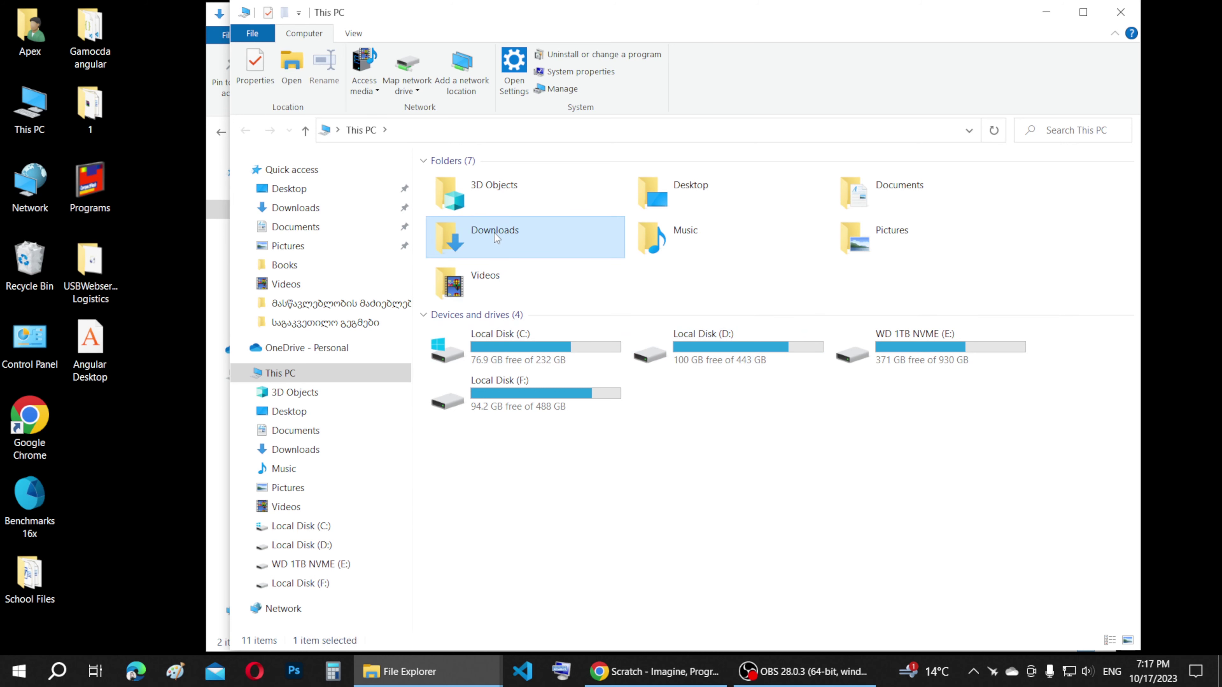
{"action": "double_click", "coordinate": [494, 233]}
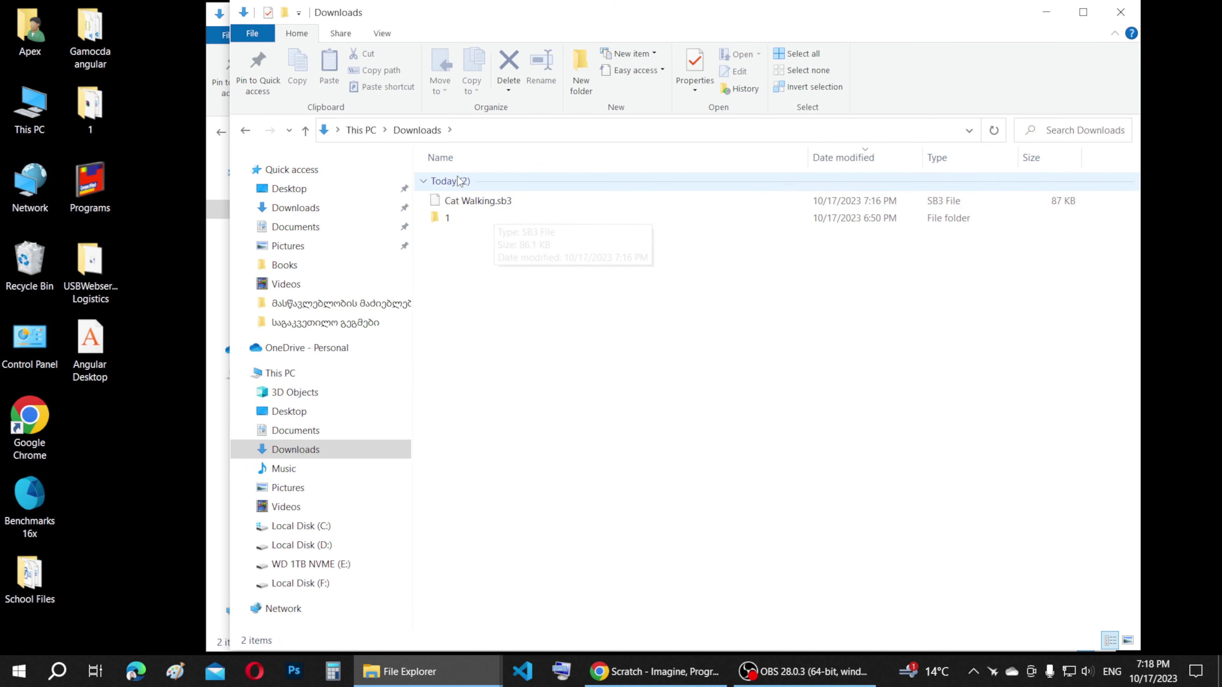
{"action": "left_click", "coordinate": [306, 132]}
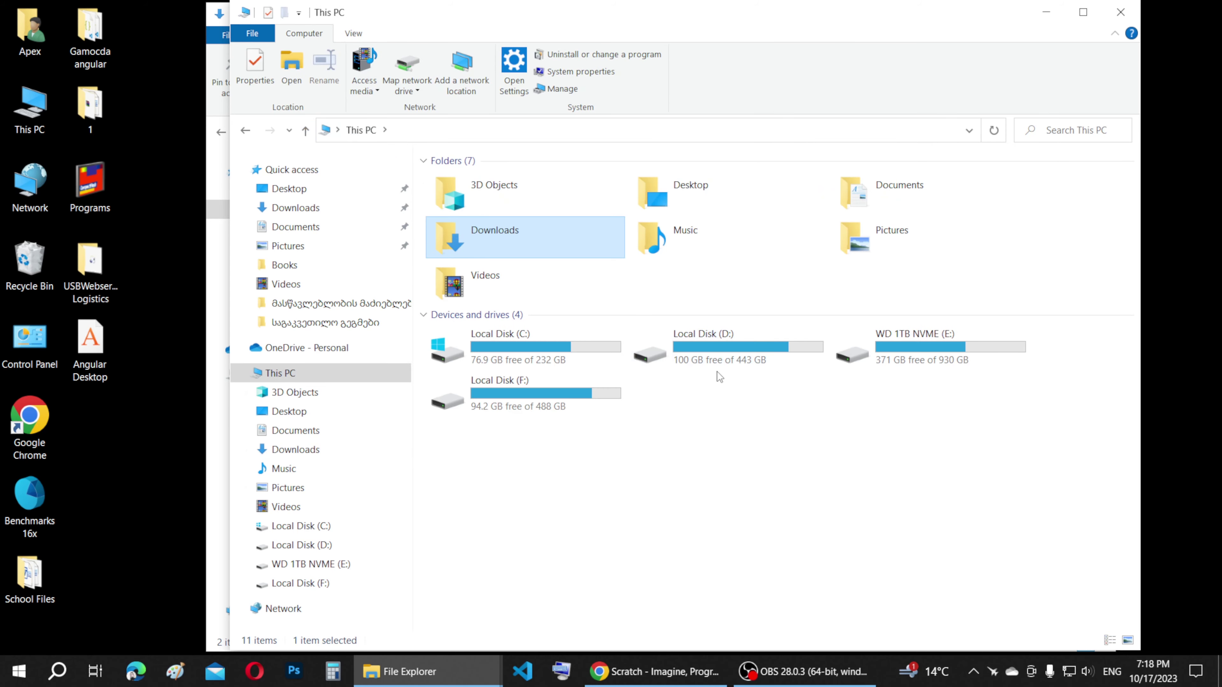
{"action": "left_click", "coordinate": [544, 343]}
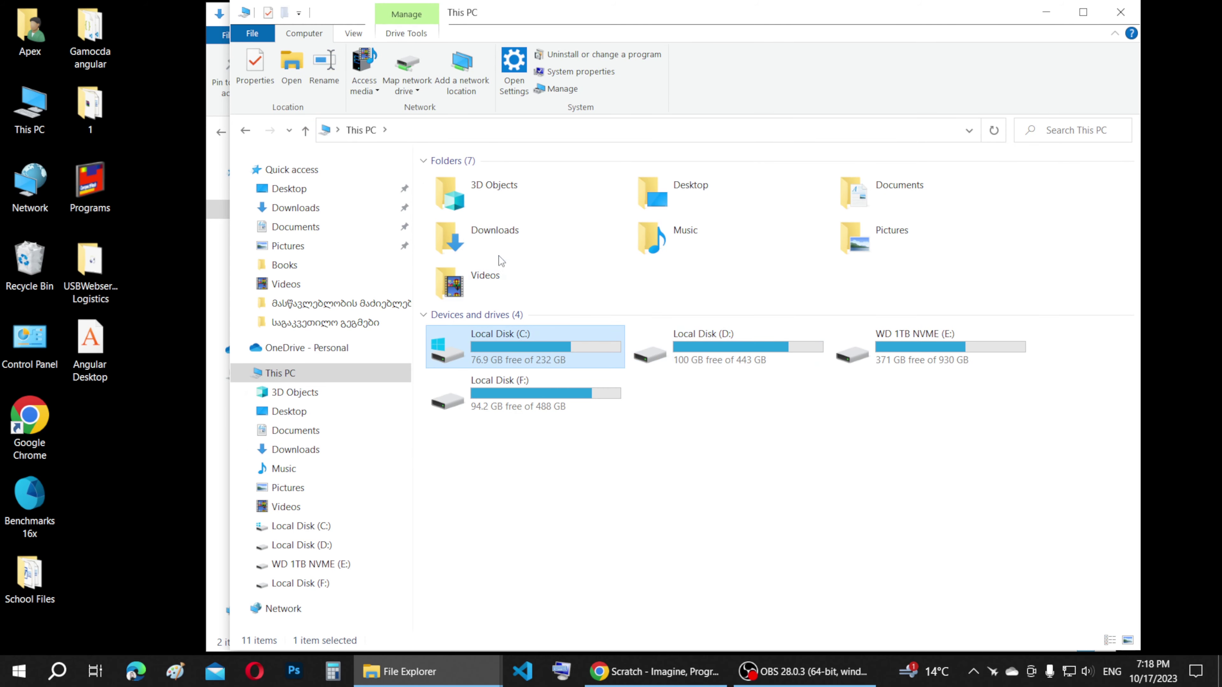
{"action": "double_click", "coordinate": [508, 231]}
{"action": "left_click", "coordinate": [308, 131]}
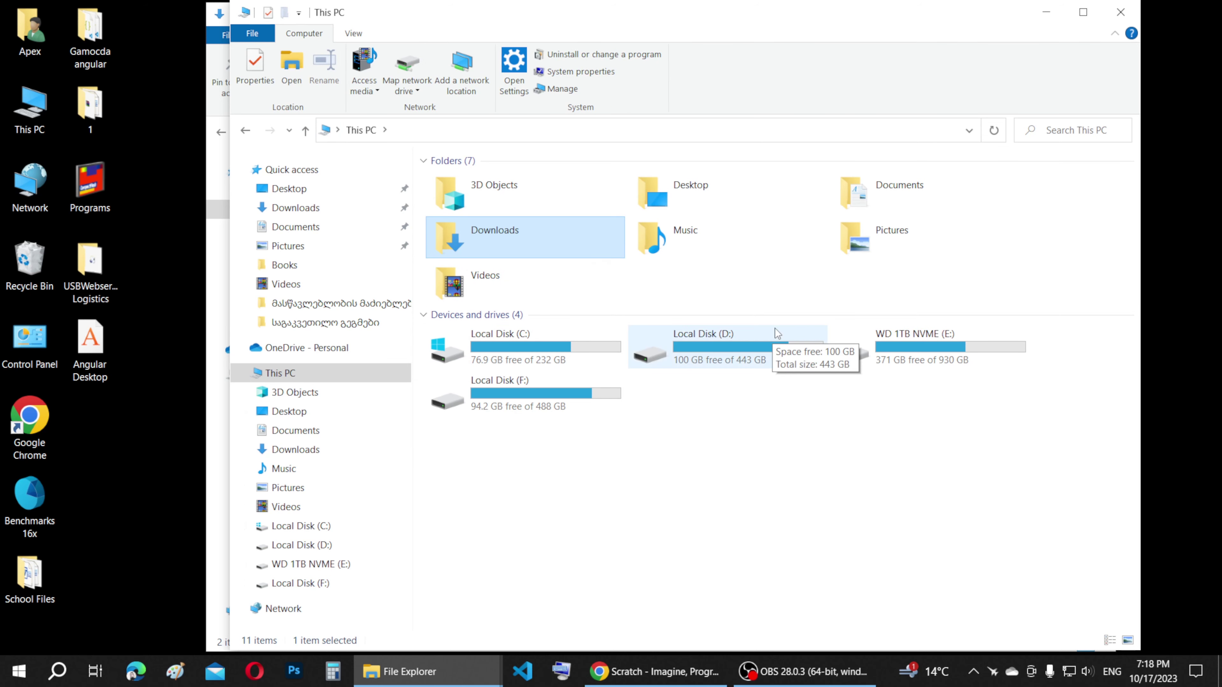
{"action": "double_click", "coordinate": [722, 344]}
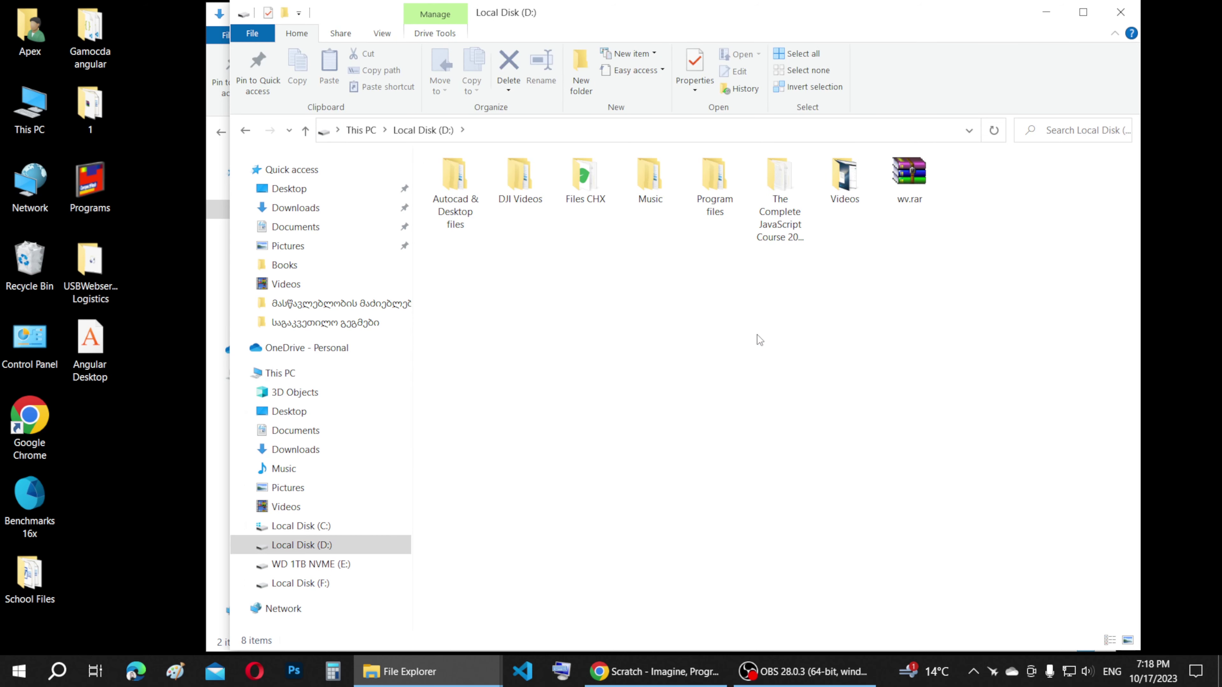
- Create a new folder on D: named with the user's name in Georgian script
{"action": "right_click", "coordinate": [472, 288]}
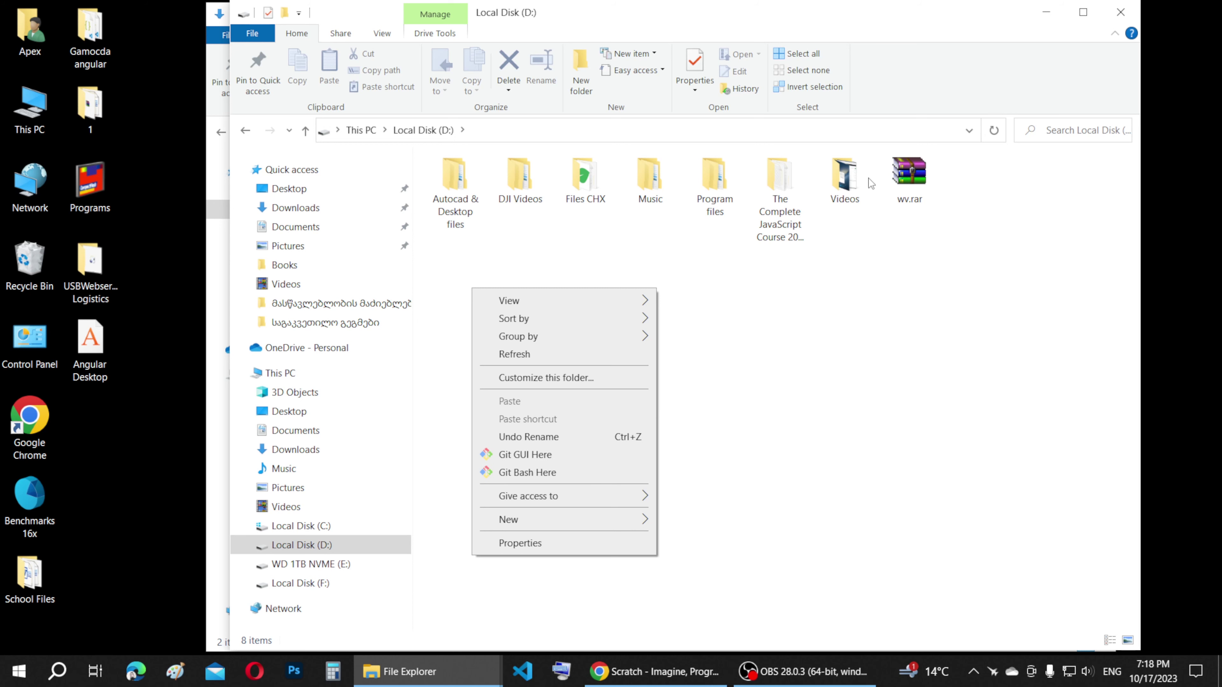
{"action": "mouse_move", "coordinate": [551, 529]}
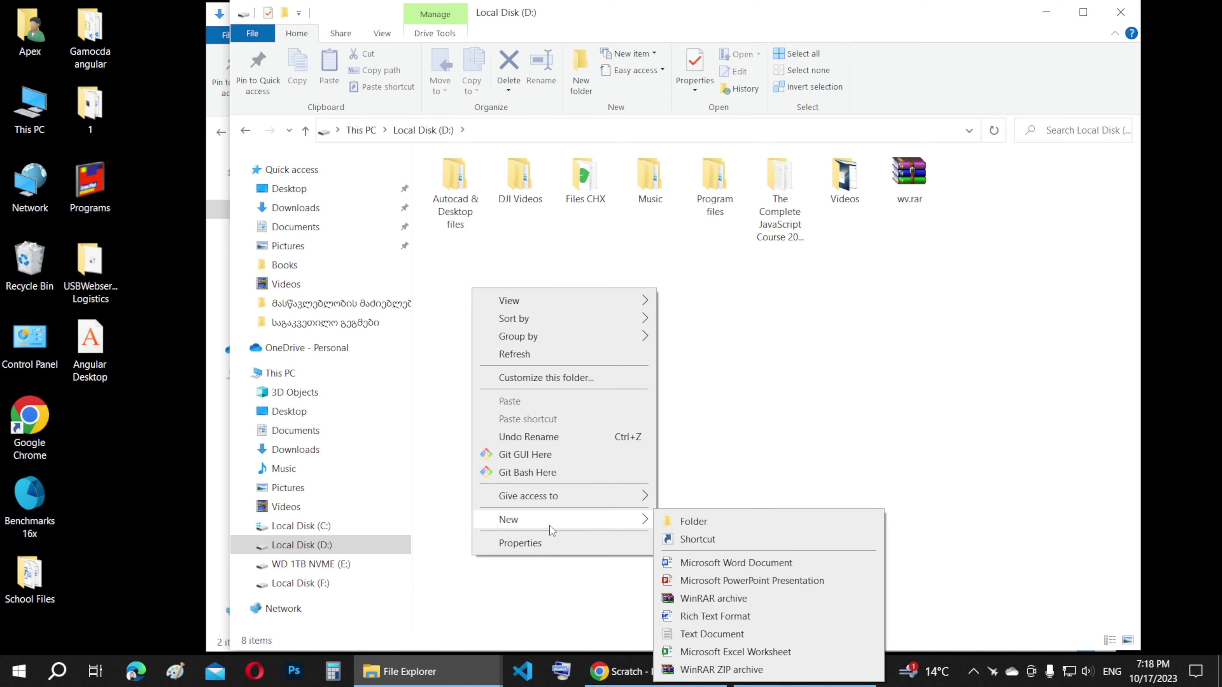
{"action": "left_click", "coordinate": [693, 522]}
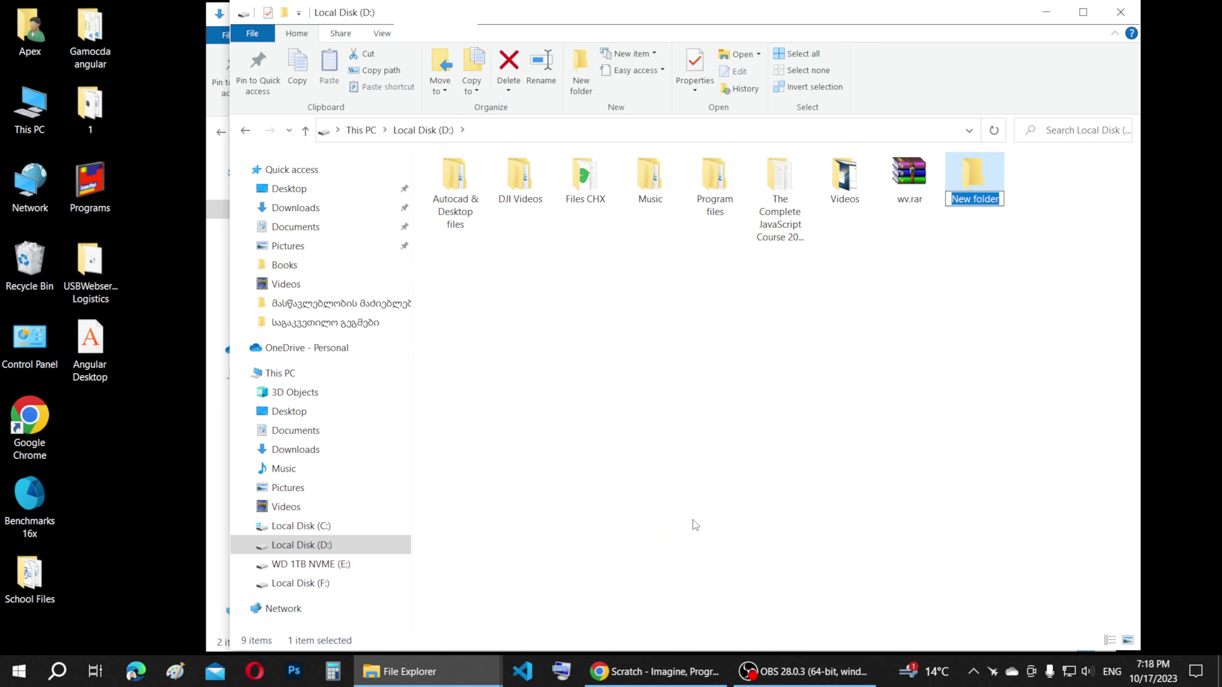
{"action": "key", "text": "alt+shift"}
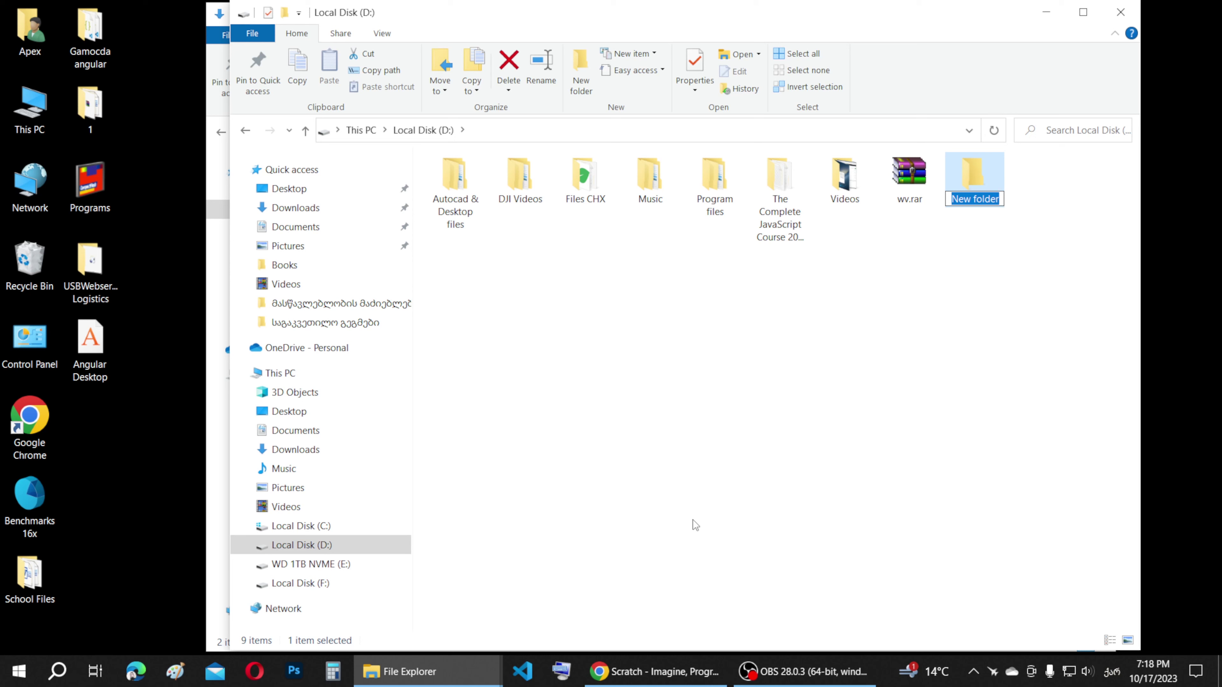
{"action": "type", "text": "აი"}
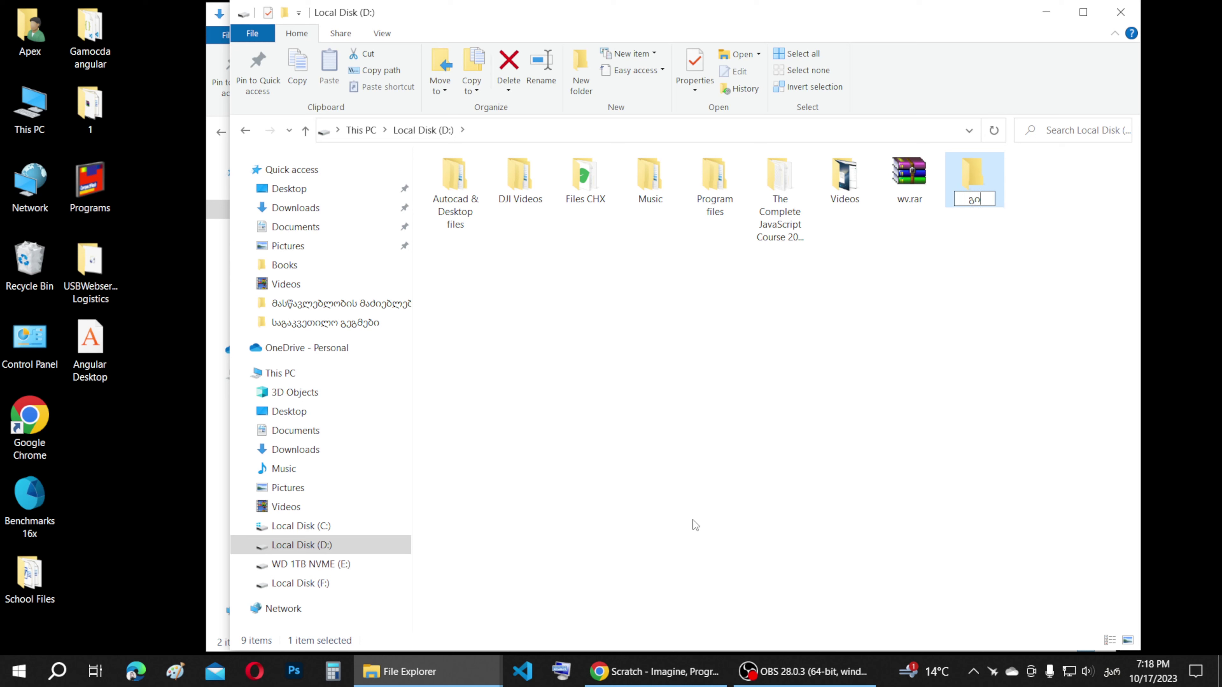
{"action": "type", "text": "გი გელაშვილი"}
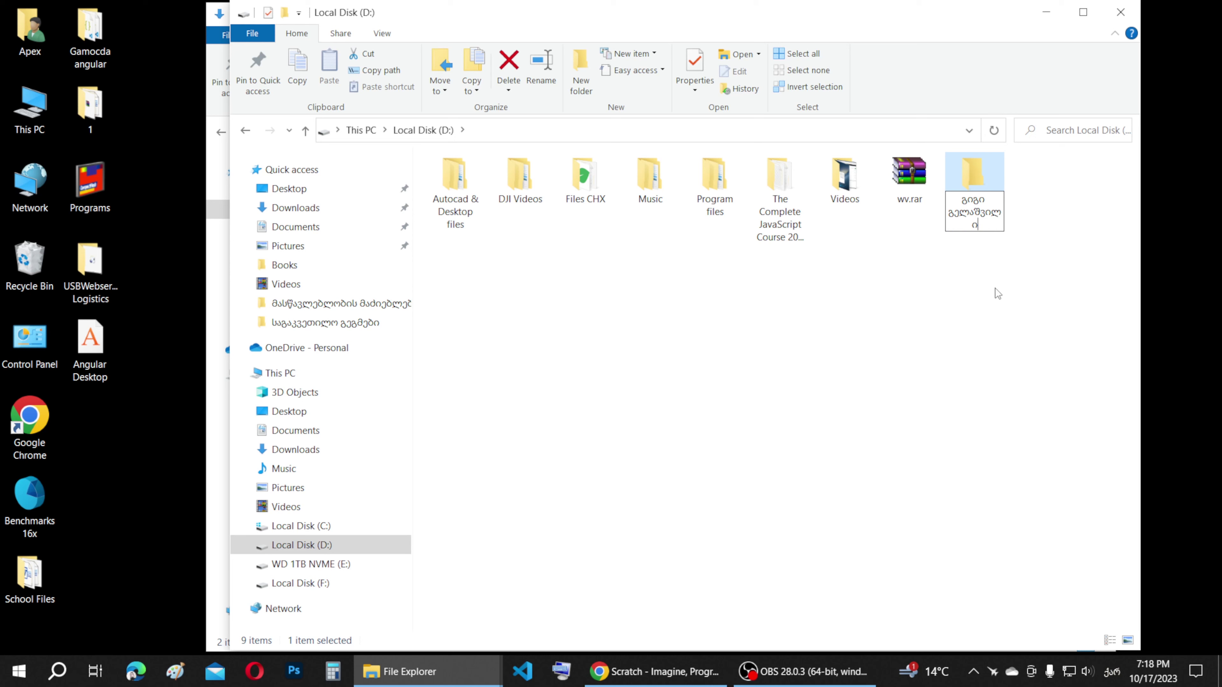
{"action": "left_click", "coordinate": [986, 306]}
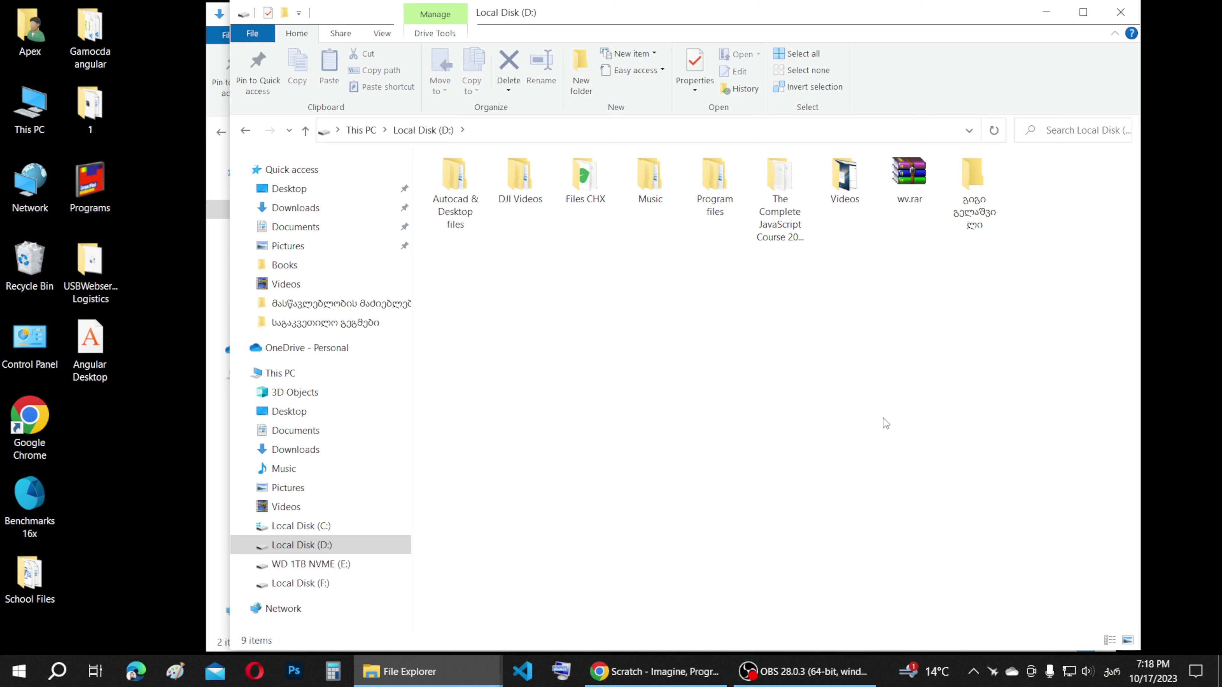
{"action": "left_click_drag", "start_coordinate": [635, 21], "coordinate": [711, 91]}
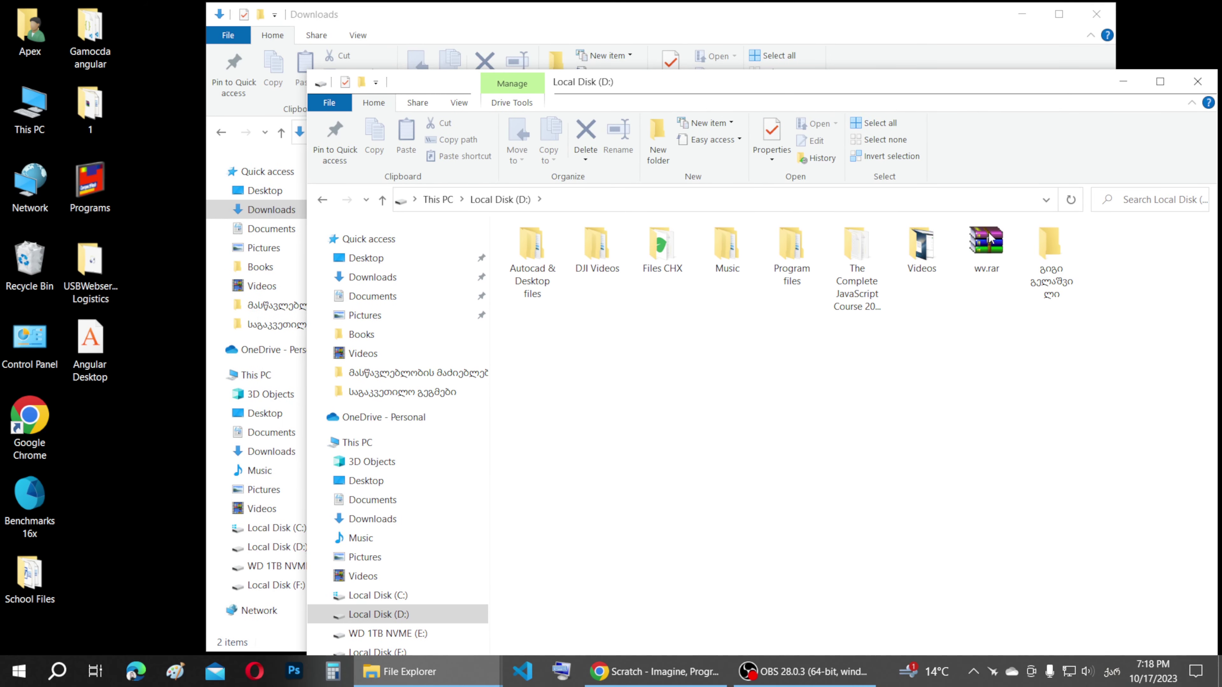
- Open the new Georgian-named folder on D:
{"action": "double_click", "coordinate": [1043, 248]}
{"action": "left_click_drag", "start_coordinate": [607, 103], "coordinate": [637, 137]}
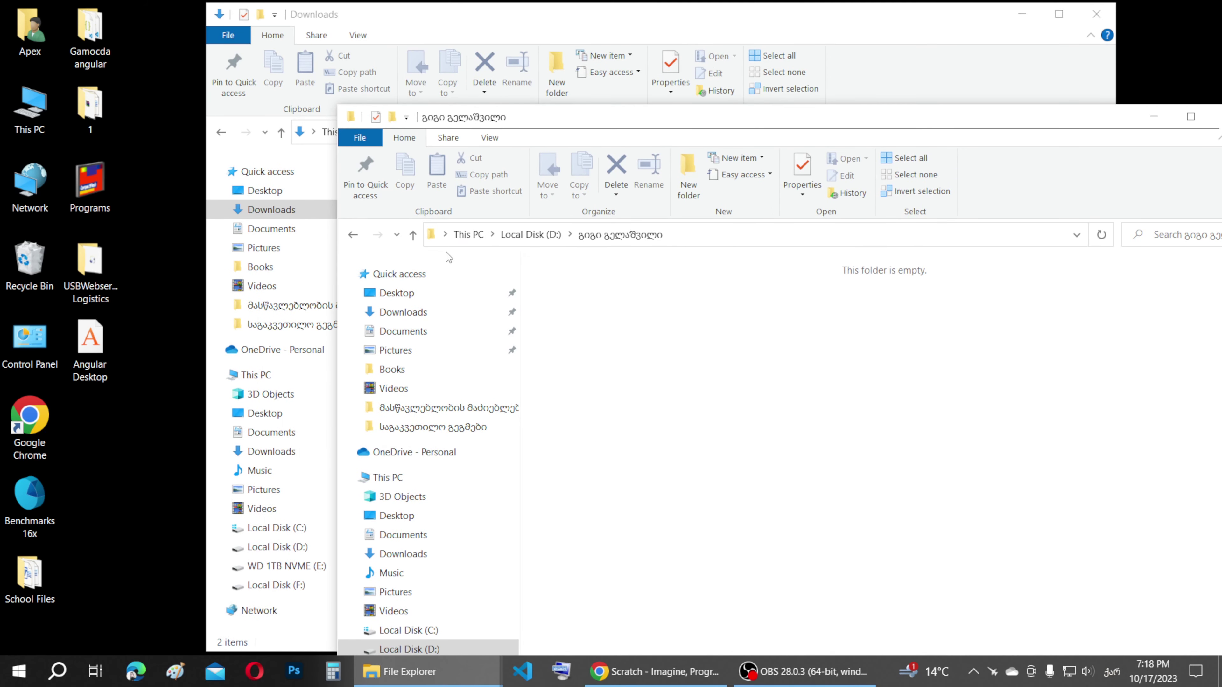
{"action": "left_click", "coordinate": [413, 234]}
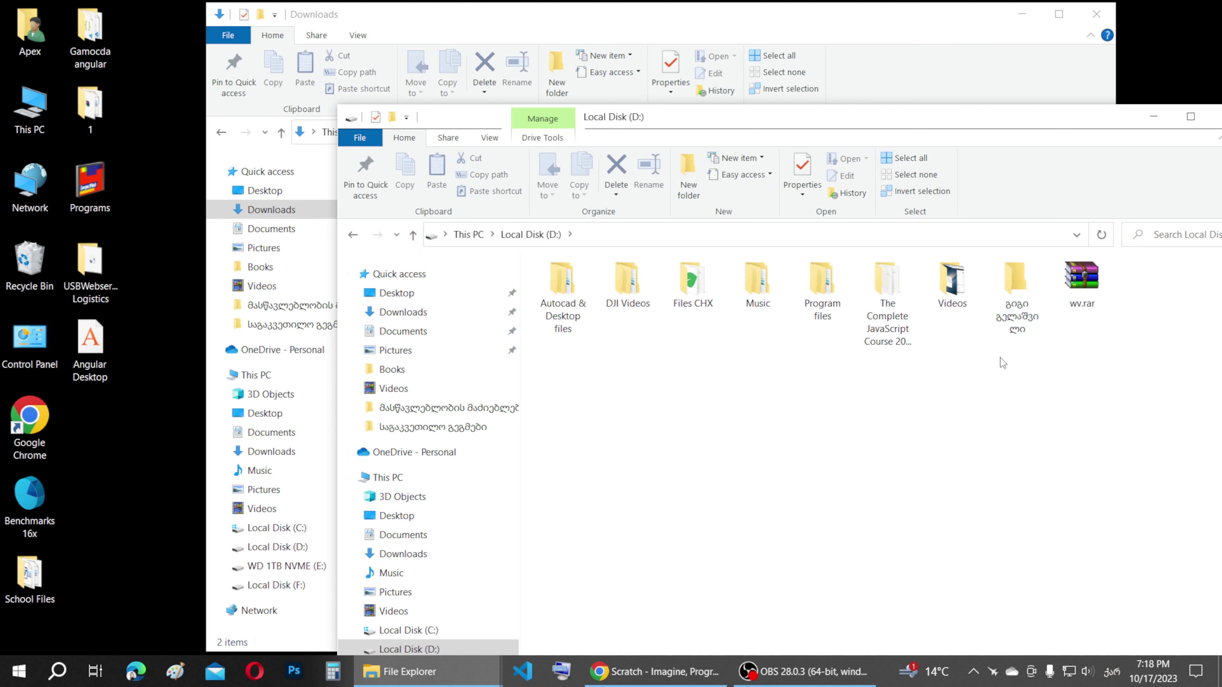
{"action": "double_click", "coordinate": [1017, 287]}
- Create a subfolder named 'Scratch Files' inside it, switching input to English
{"action": "right_click", "coordinate": [623, 319]}
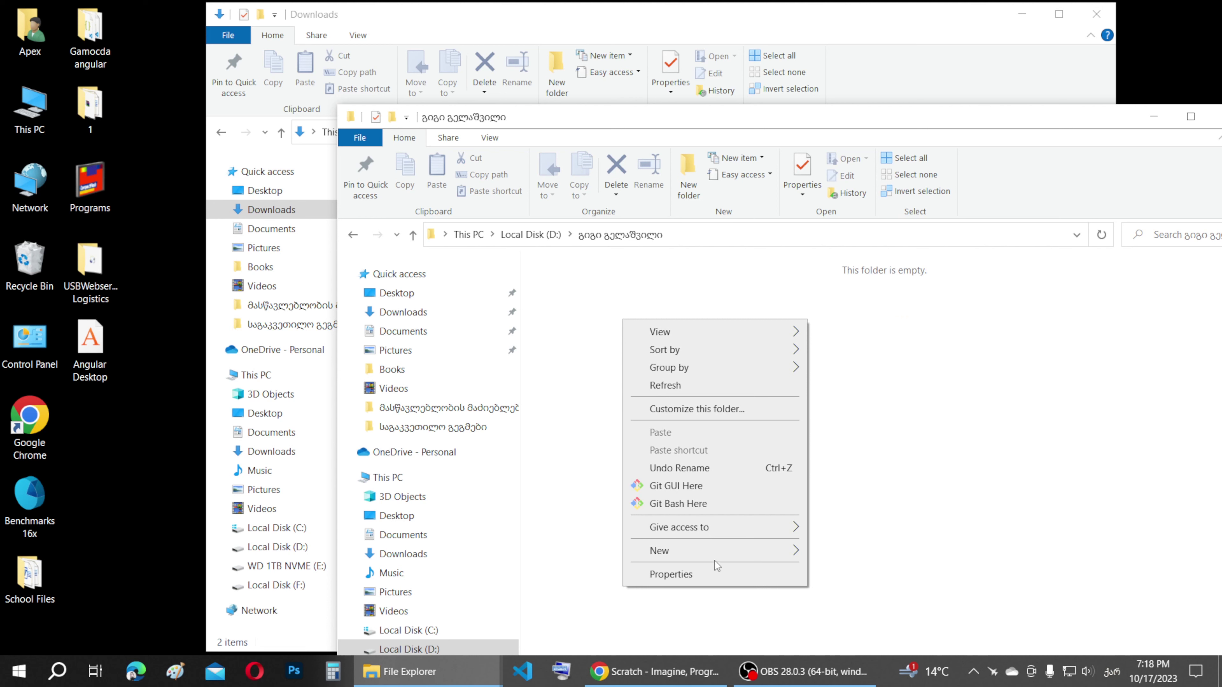
{"action": "mouse_move", "coordinate": [730, 555]}
{"action": "left_click", "coordinate": [845, 400]}
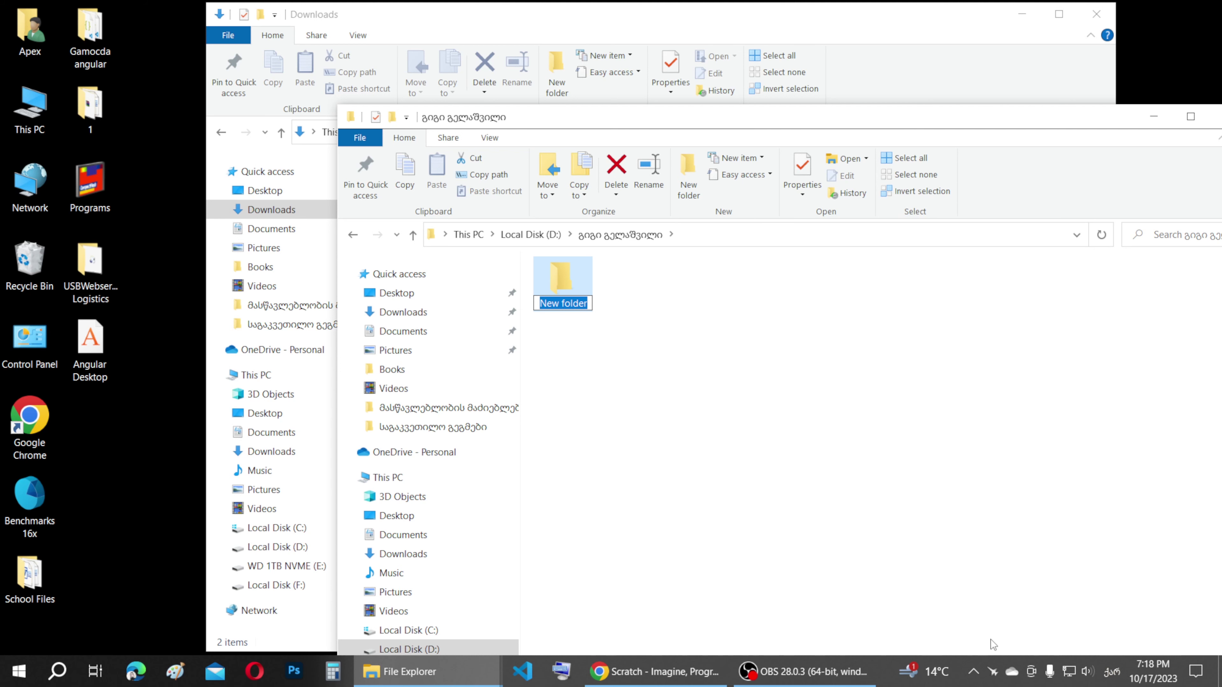
{"action": "left_click", "coordinate": [1110, 670]}
{"action": "left_click", "coordinate": [1056, 490]}
{"action": "type", "text": "Scratch"}
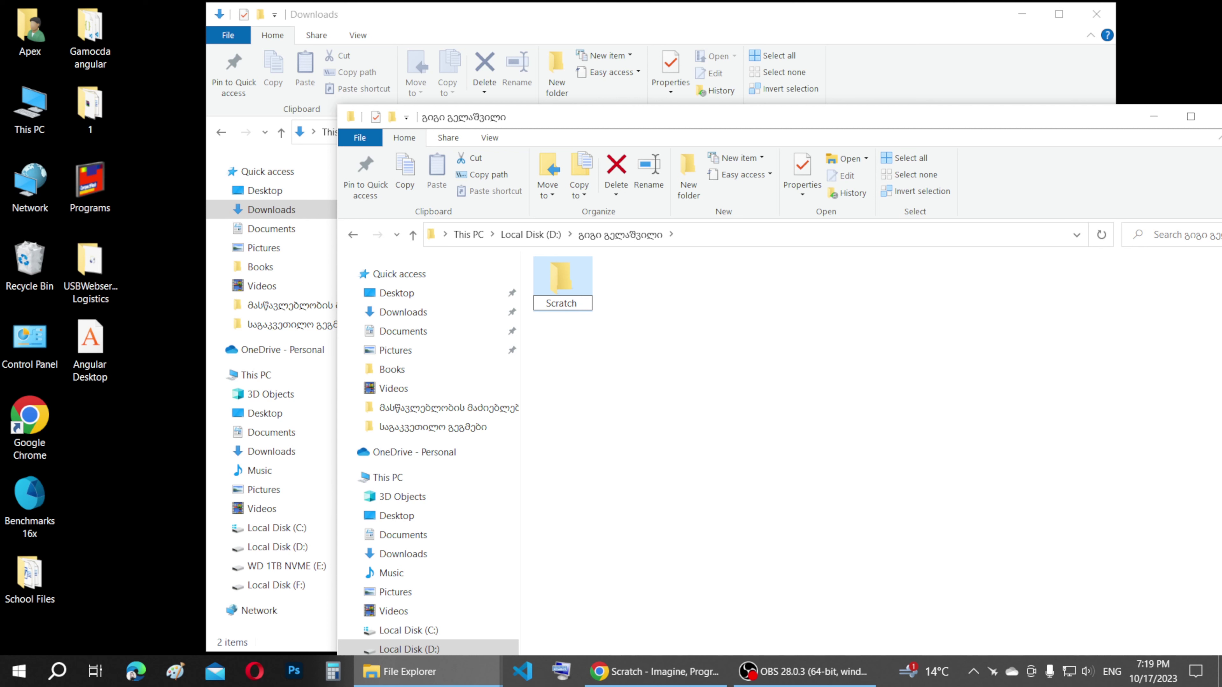
{"action": "type", "text": " Files"}
{"action": "key", "text": "Return"}
- Copy Cat Walking.sb3 from the Downloads window, then minimize that window
{"action": "left_click", "coordinate": [638, 358]}
{"action": "left_click_drag", "start_coordinate": [642, 126], "coordinate": [783, 84]}
{"action": "left_click_drag", "start_coordinate": [506, 21], "coordinate": [354, 74]}
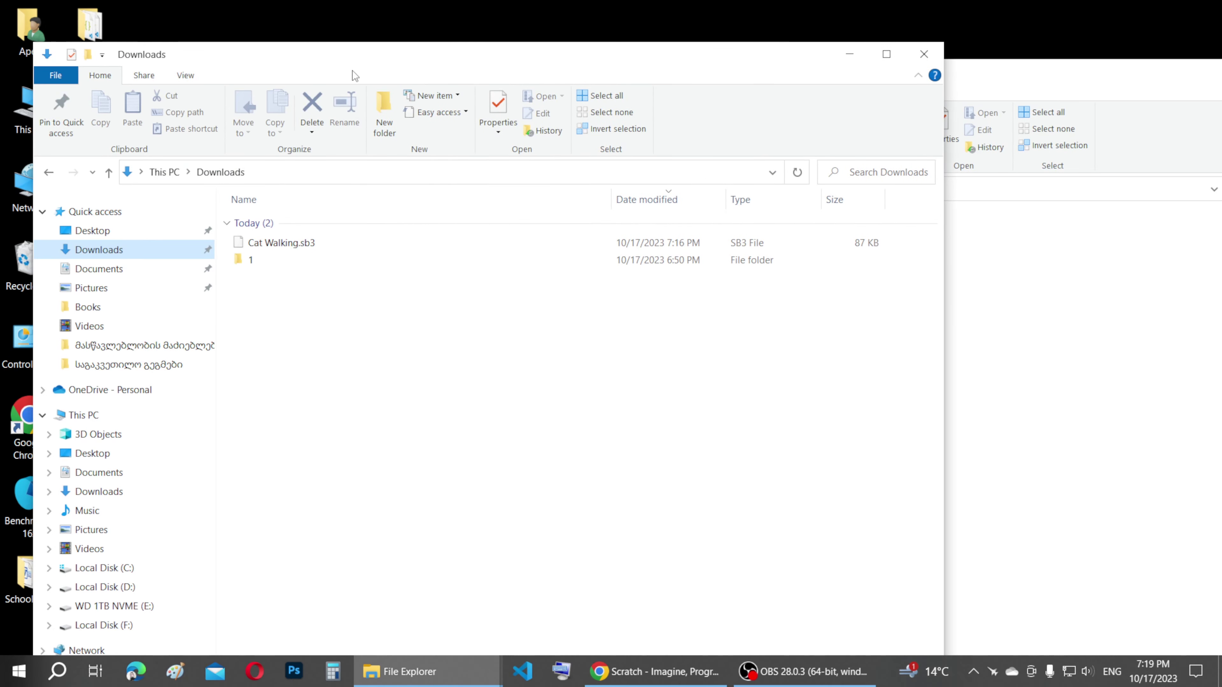
{"action": "left_click", "coordinate": [272, 244]}
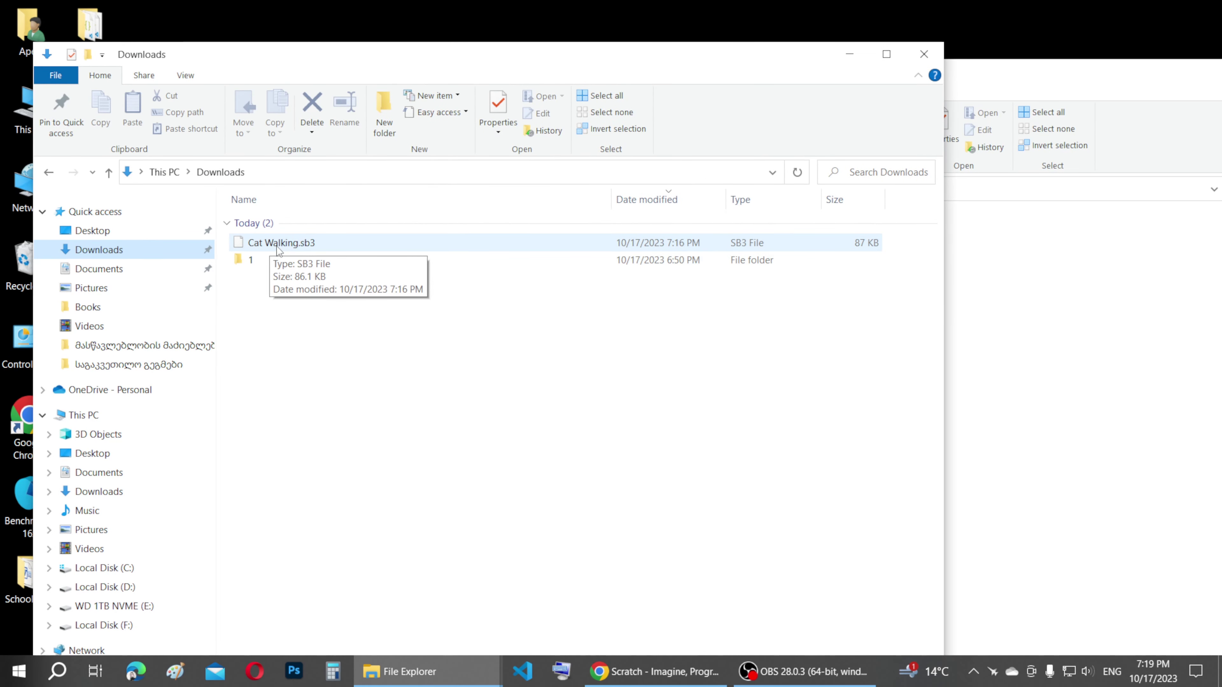
{"action": "left_click", "coordinate": [265, 245]}
{"action": "right_click", "coordinate": [265, 245]}
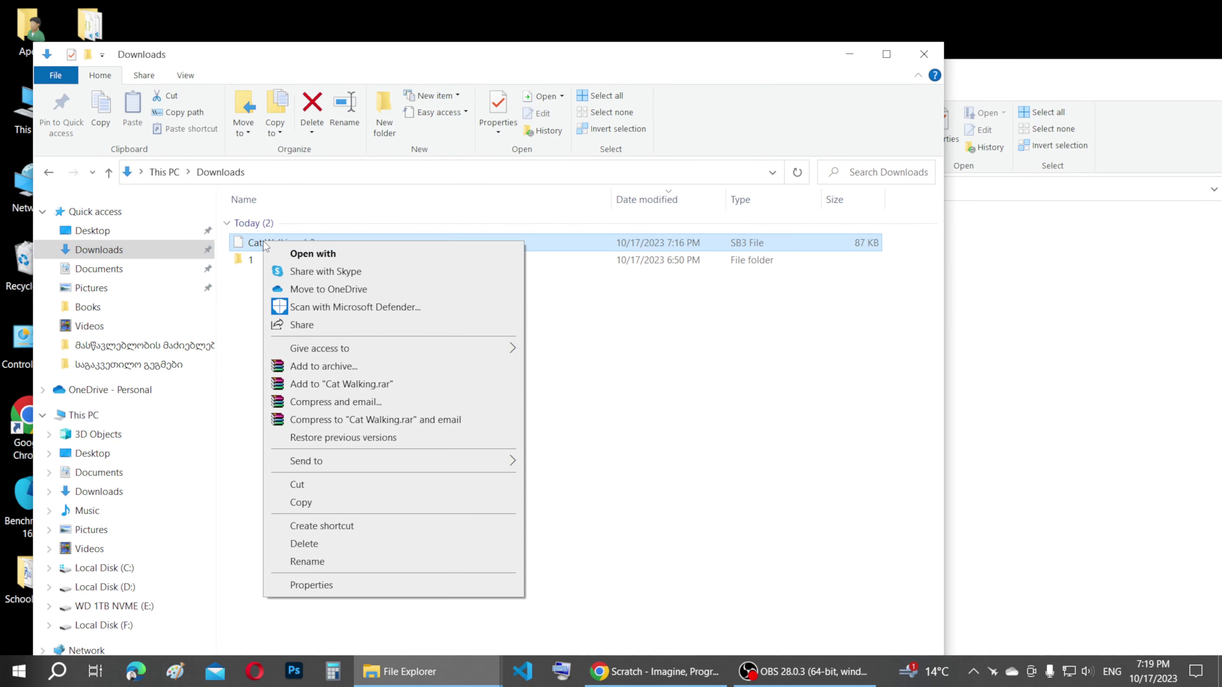
{"action": "left_click", "coordinate": [303, 502]}
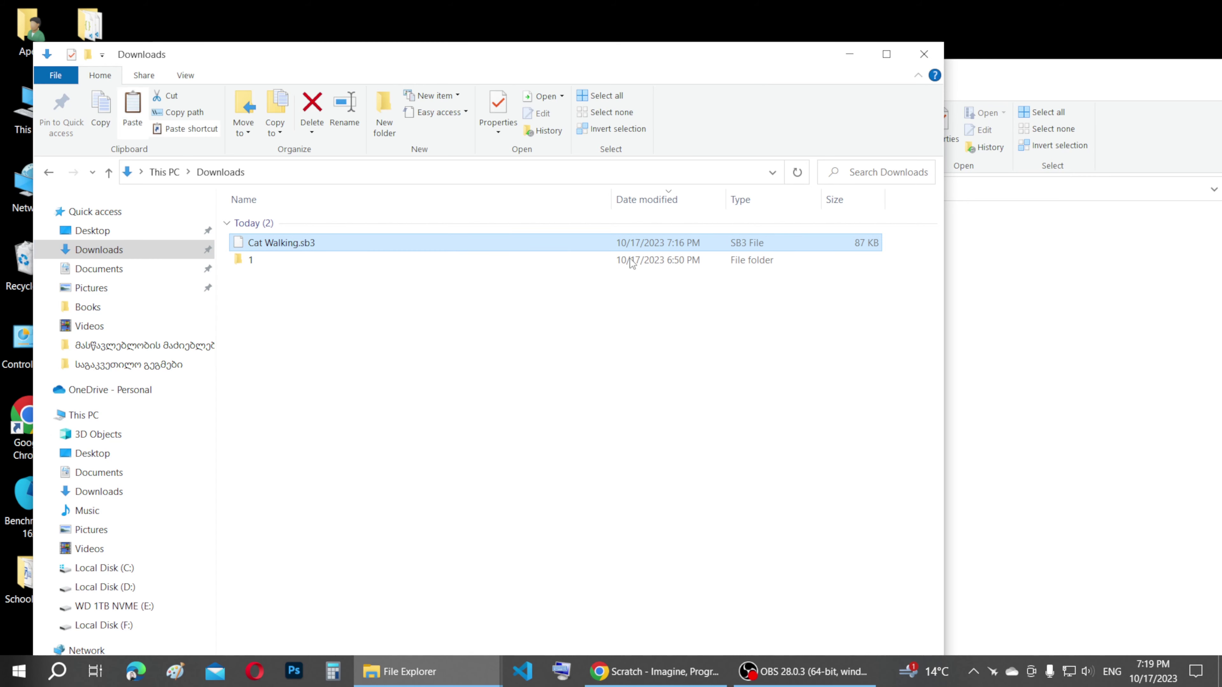
{"action": "left_click", "coordinate": [850, 54]}
{"action": "left_click_drag", "start_coordinate": [886, 77], "coordinate": [583, 66]}
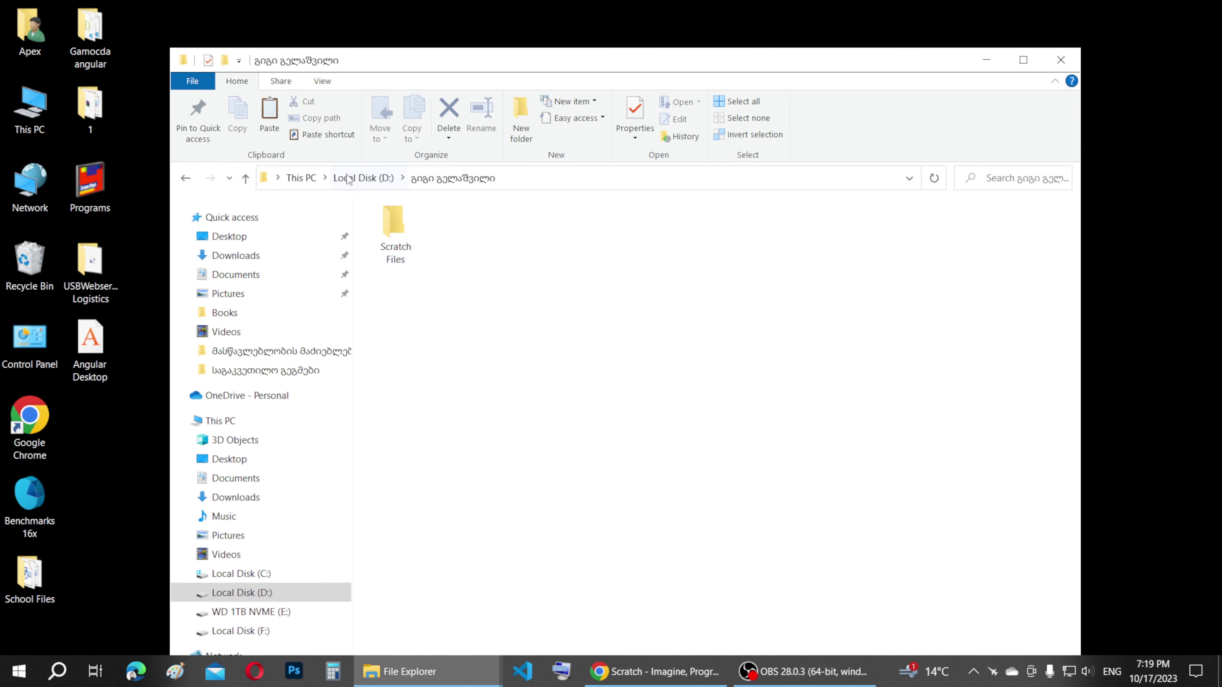
- Reopen Local Disk (D:) from This PC and open Scratch Files inside the Georgian-named folder
{"action": "left_click", "coordinate": [361, 180]}
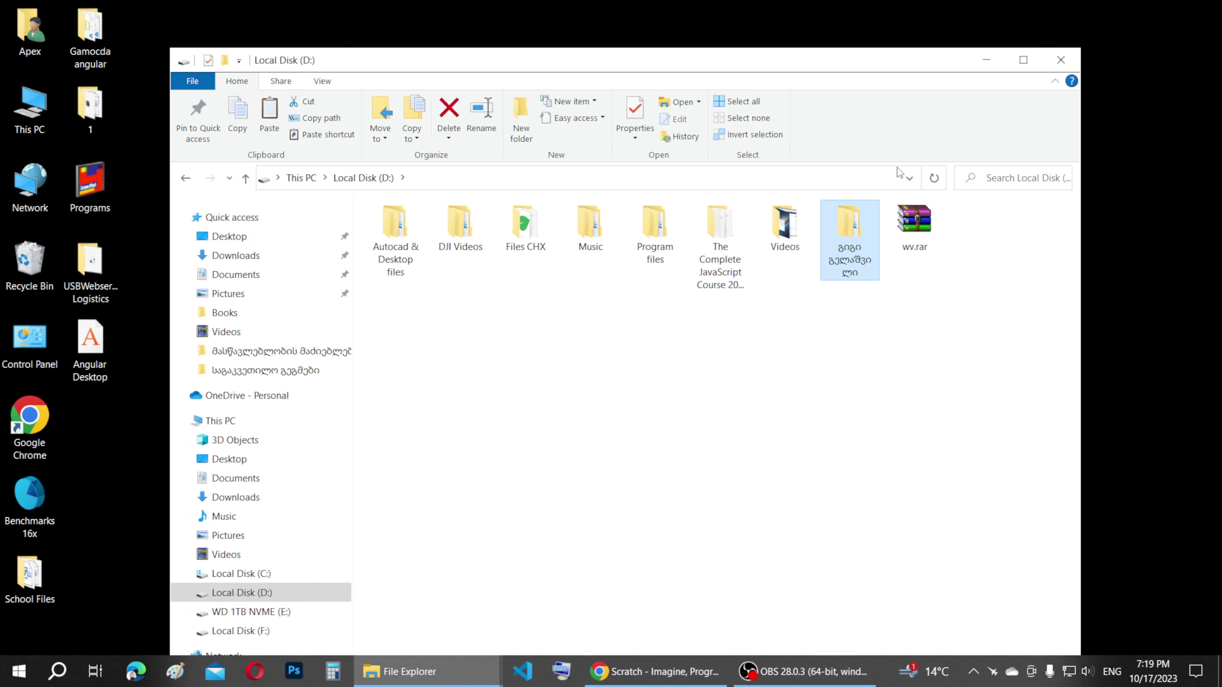
{"action": "left_click", "coordinate": [1060, 60]}
{"action": "double_click", "coordinate": [30, 108]}
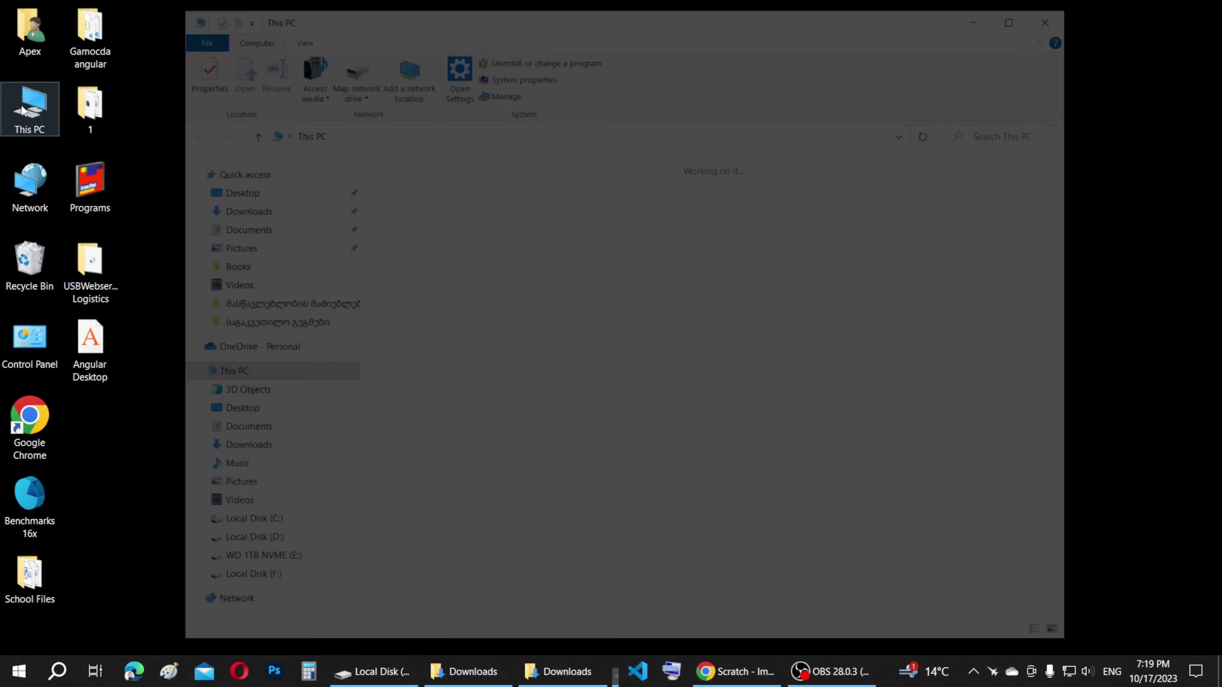
{"action": "double_click", "coordinate": [679, 352]}
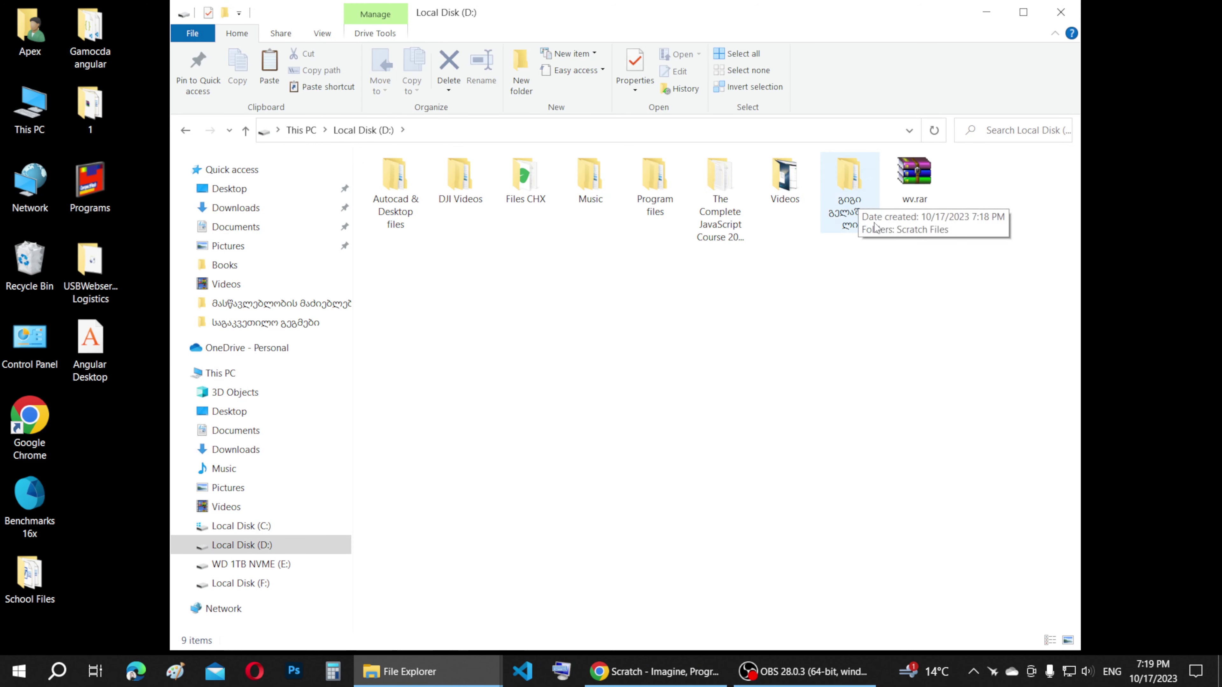
{"action": "double_click", "coordinate": [847, 211]}
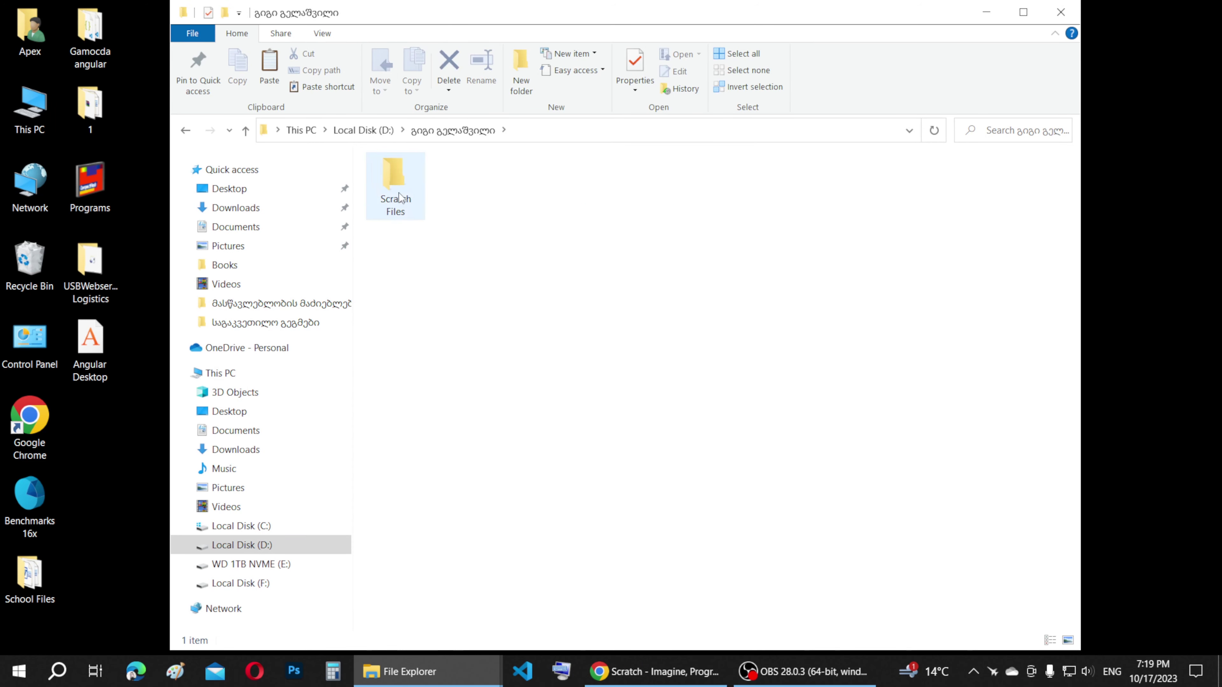
{"action": "double_click", "coordinate": [397, 192]}
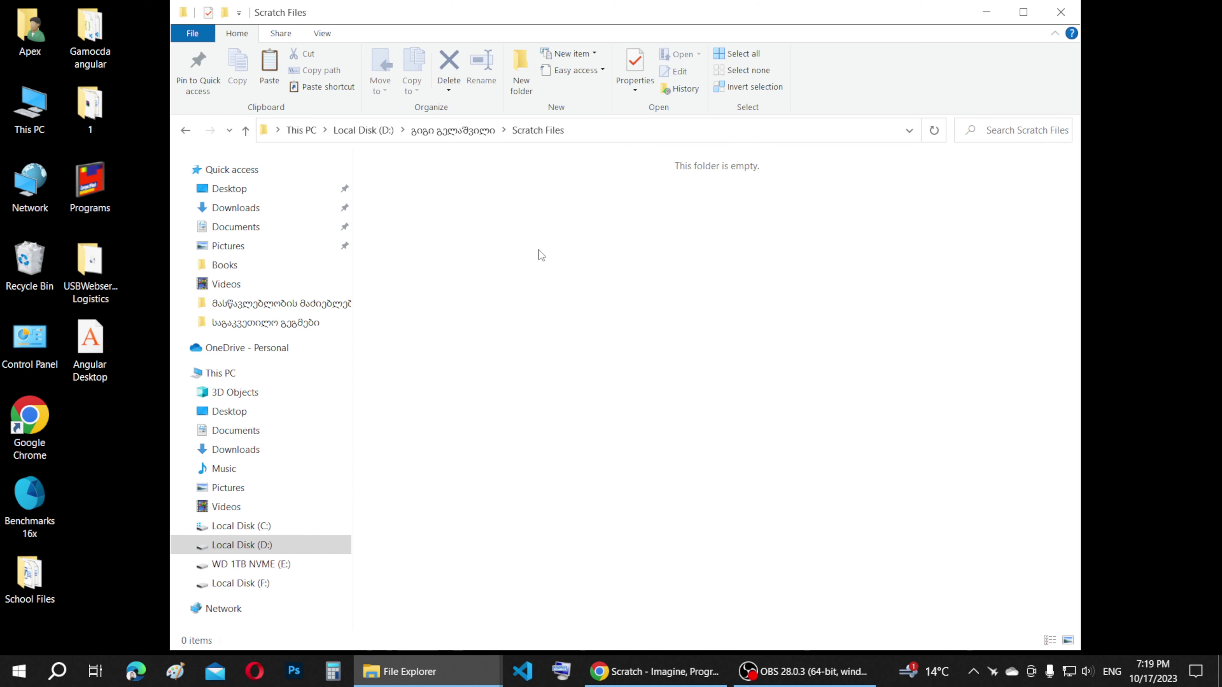
- Paste Cat Walking.sb3 into Scratch Files and go up two levels to Local Disk (D:)
{"action": "right_click", "coordinate": [518, 286]}
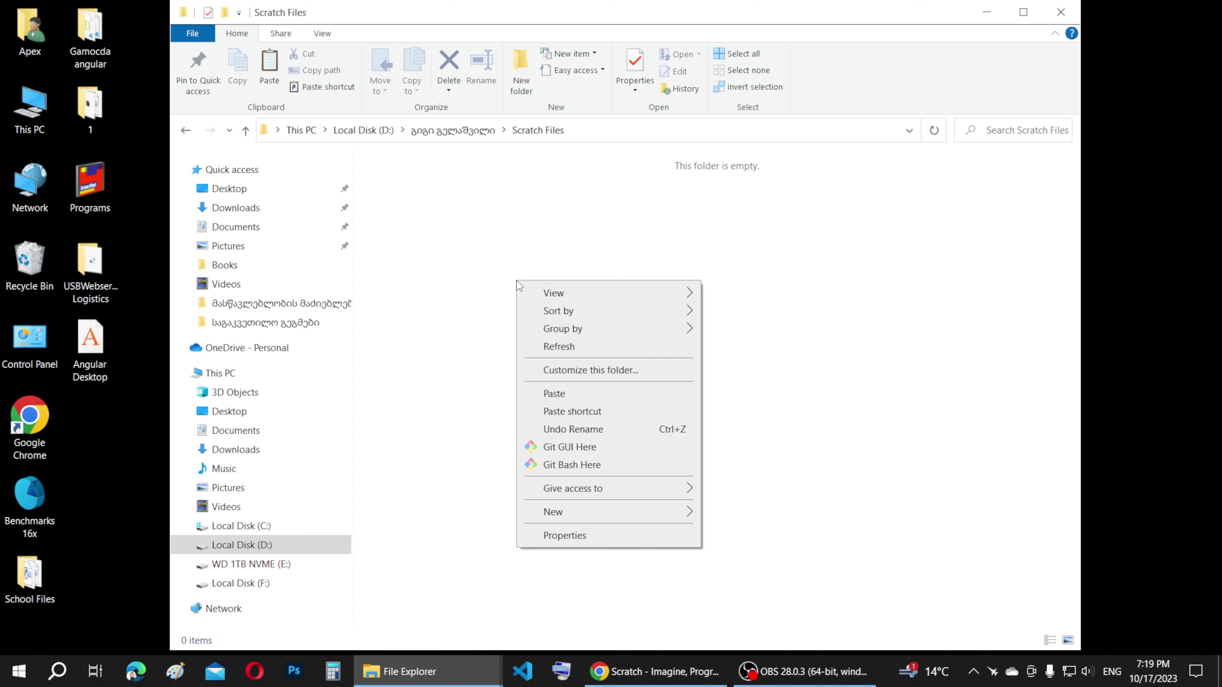
{"action": "left_click", "coordinate": [555, 394]}
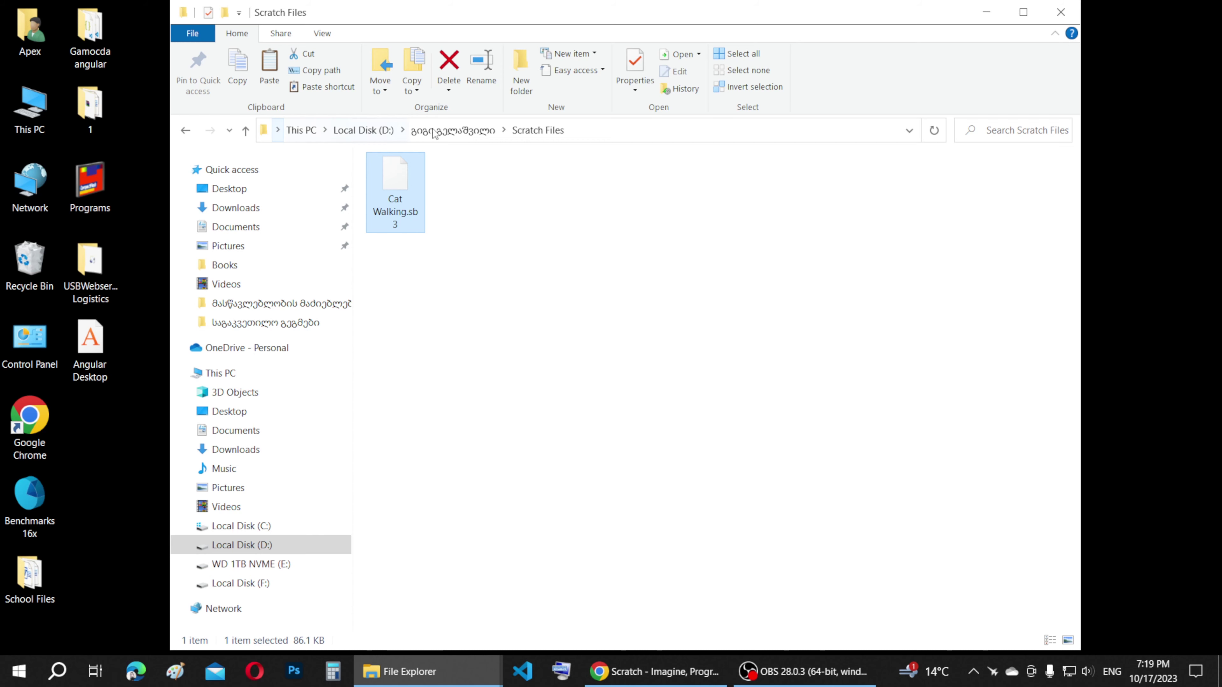
{"action": "left_click", "coordinate": [246, 131]}
{"action": "left_click", "coordinate": [246, 131]}
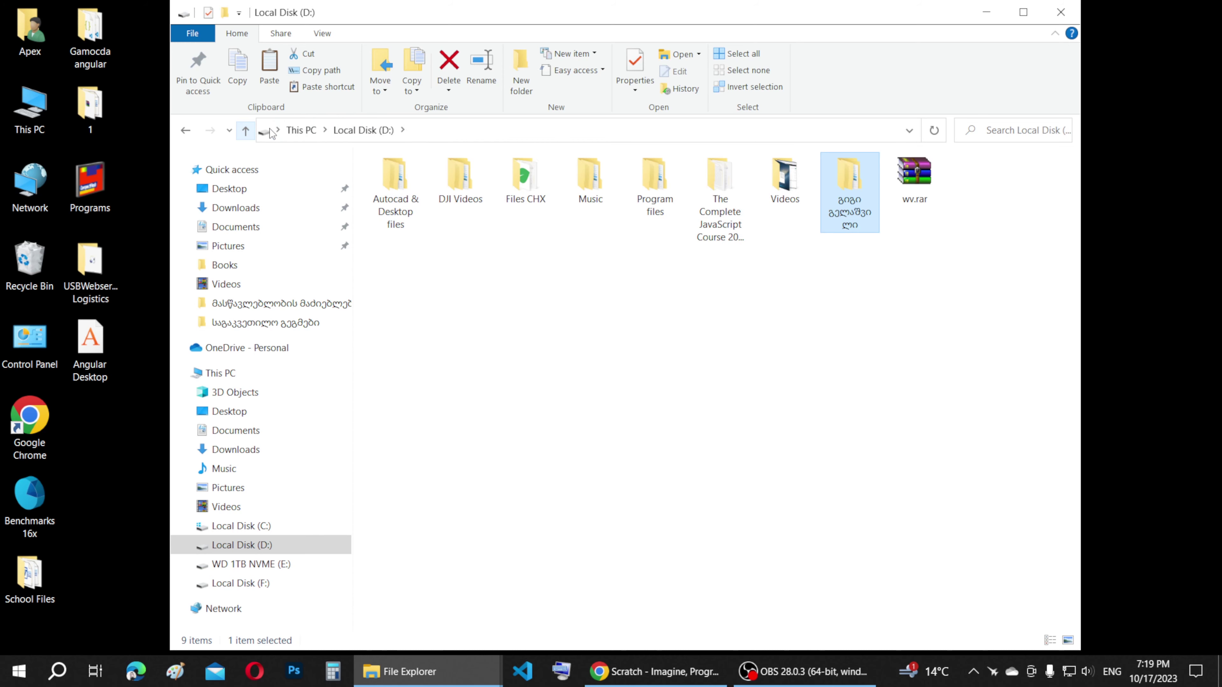
- Close the Local Disk (D:) window, then open and close the Apex folder's Downloads
{"action": "left_click", "coordinate": [1060, 12]}
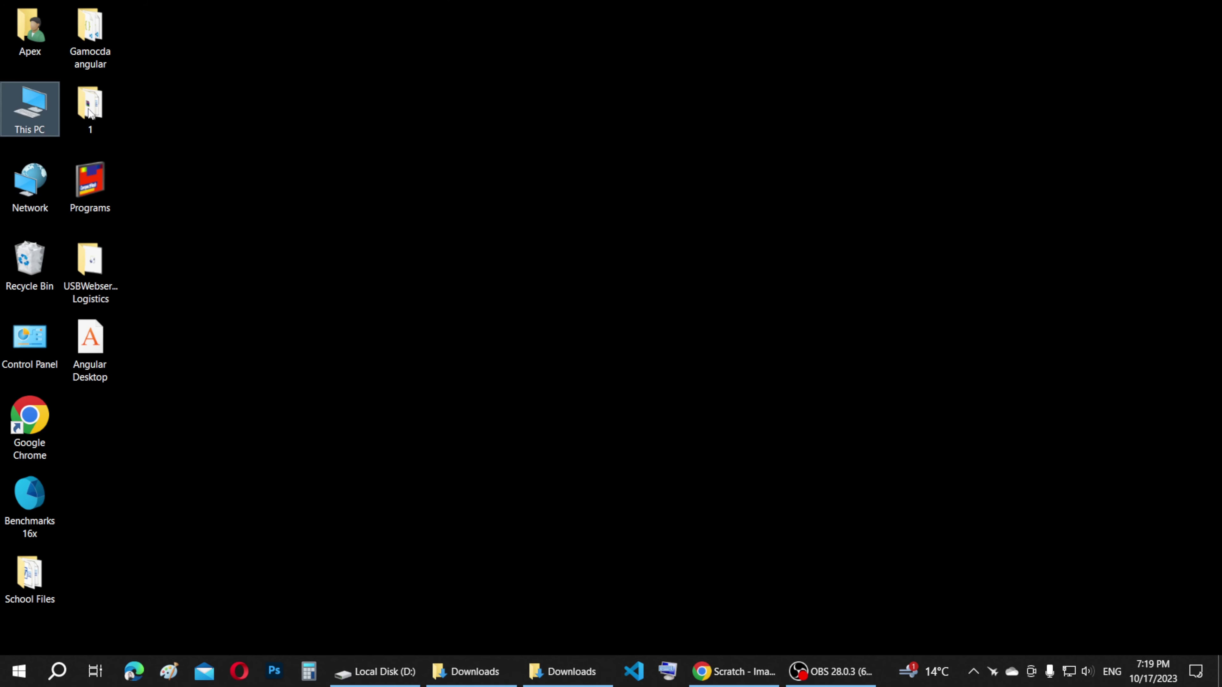
{"action": "double_click", "coordinate": [34, 38]}
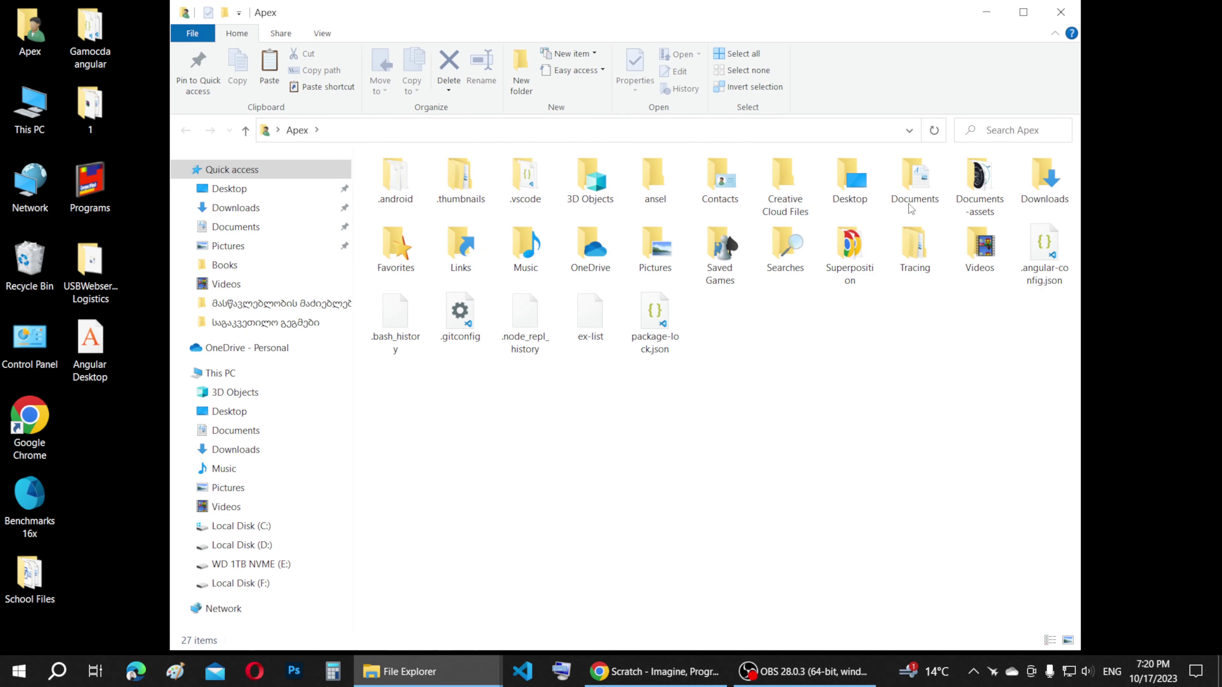
{"action": "left_click", "coordinate": [1053, 182]}
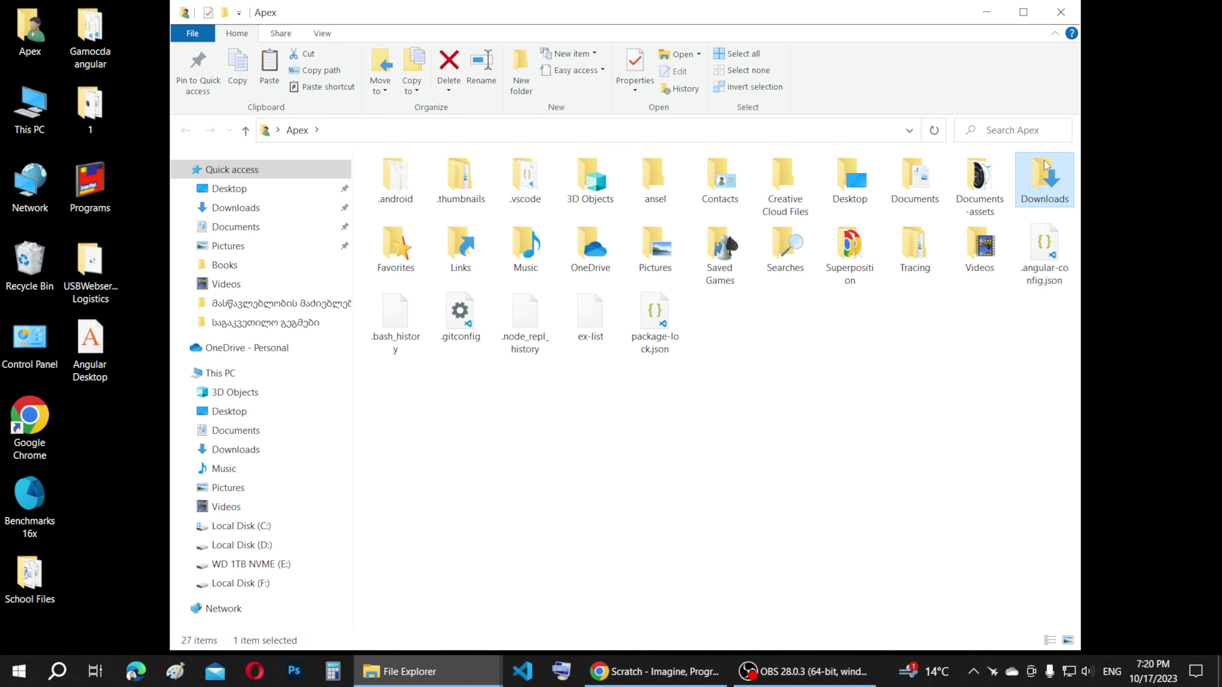
{"action": "left_click", "coordinate": [1060, 12]}
- Delete Cat Walking.sb3 from This PC's Downloads folder, leaving only folder 1, and close the window
{"action": "double_click", "coordinate": [30, 110]}
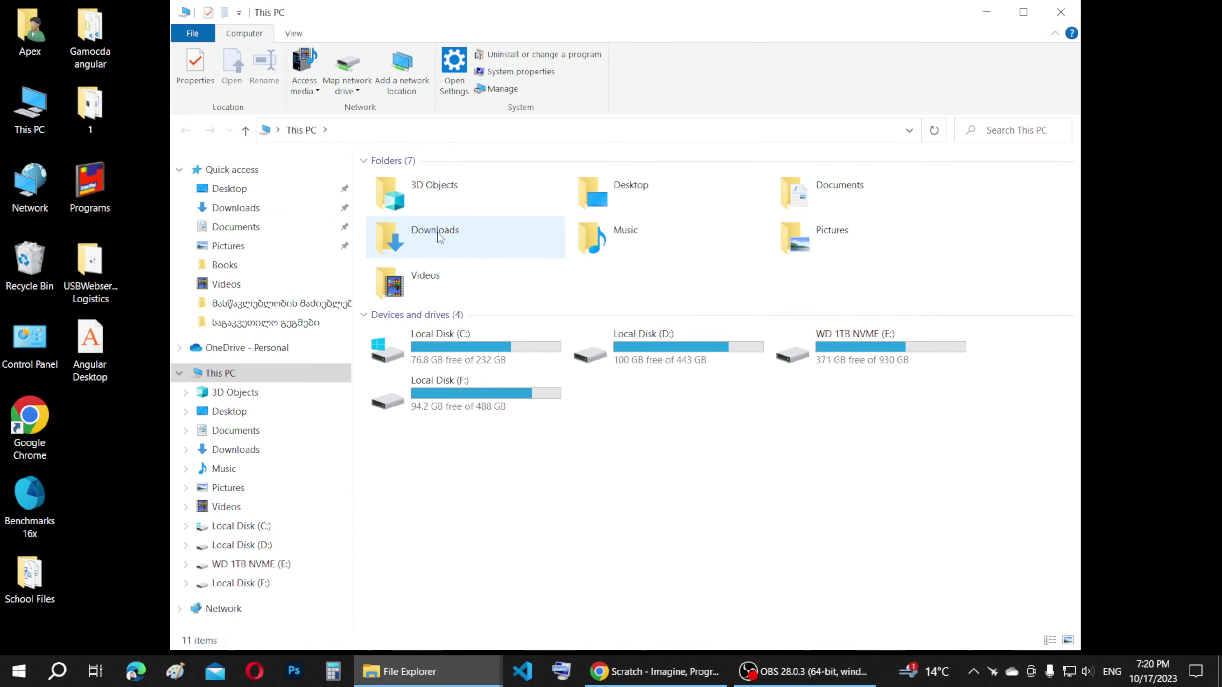
{"action": "double_click", "coordinate": [429, 240]}
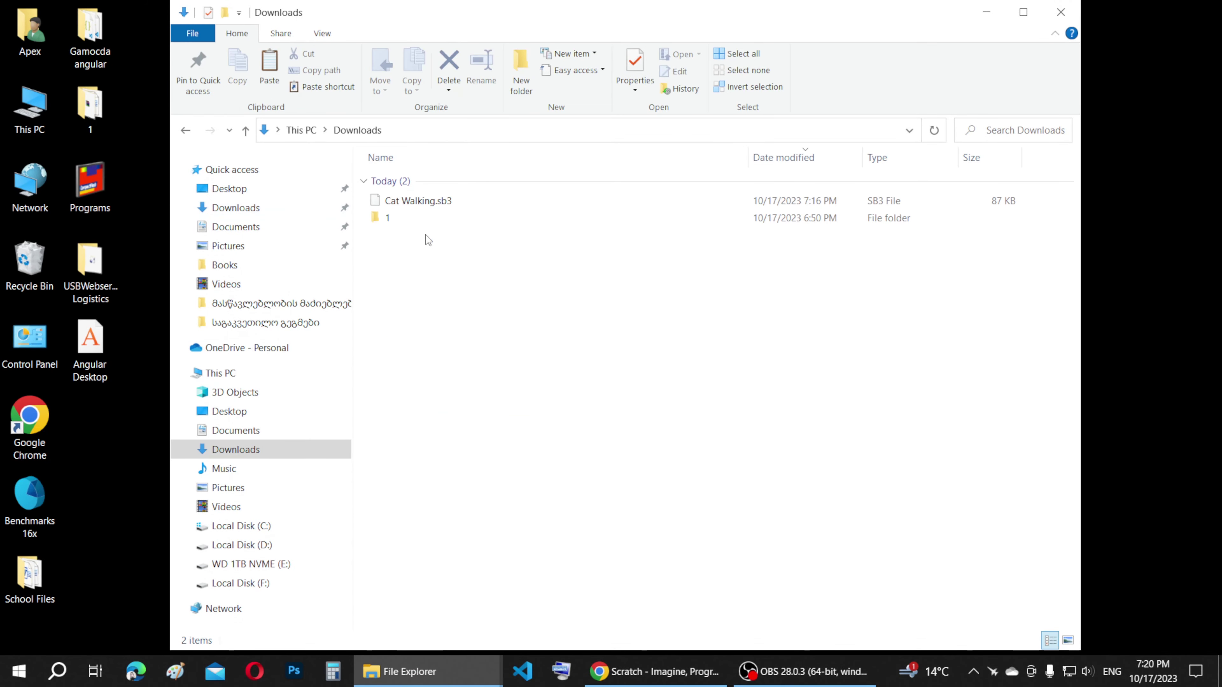
{"action": "left_click", "coordinate": [406, 203]}
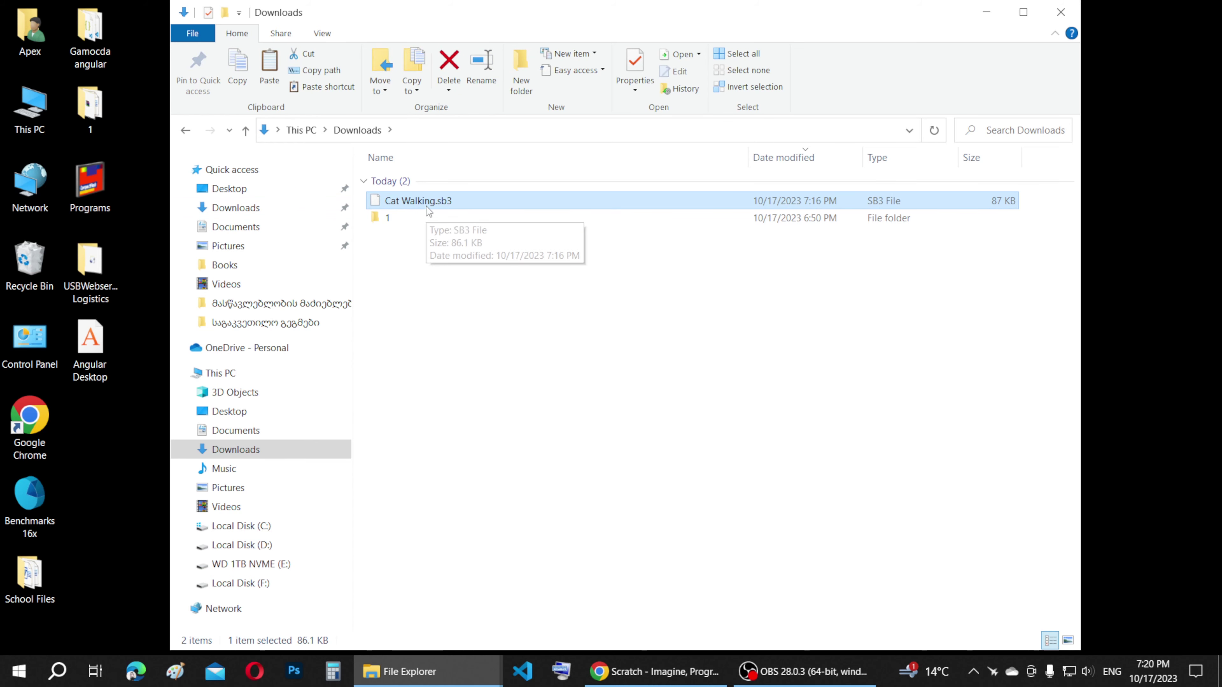
{"action": "right_click", "coordinate": [419, 205]}
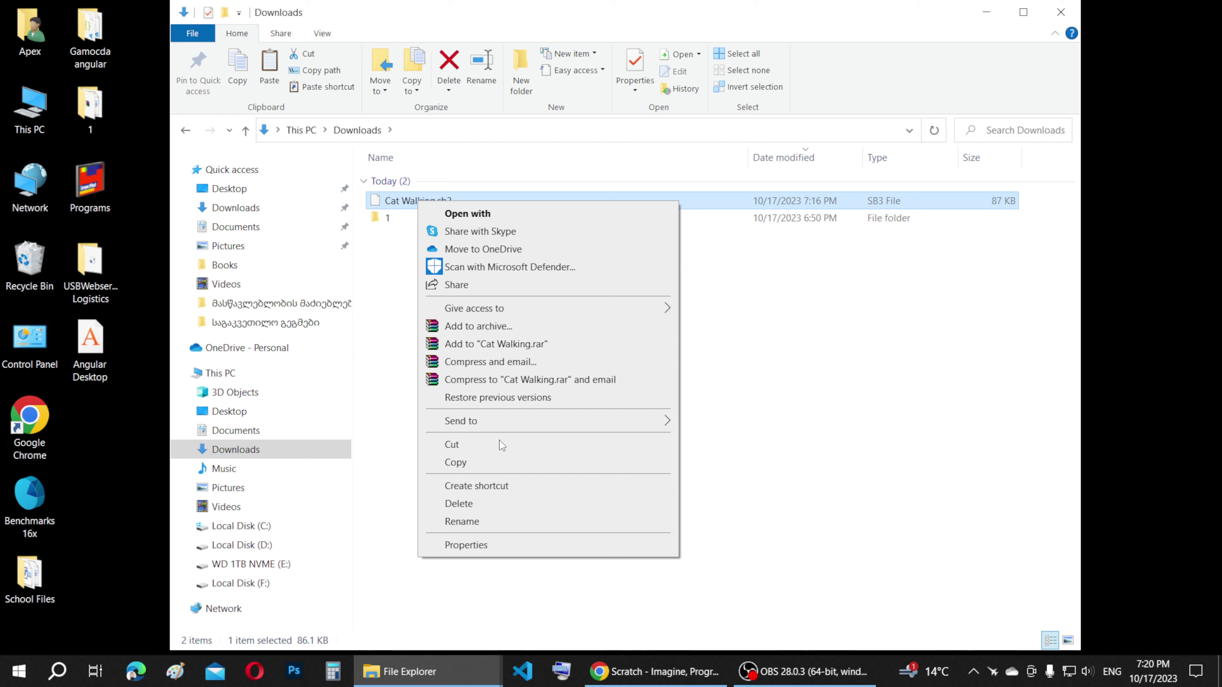
{"action": "left_click", "coordinate": [467, 509]}
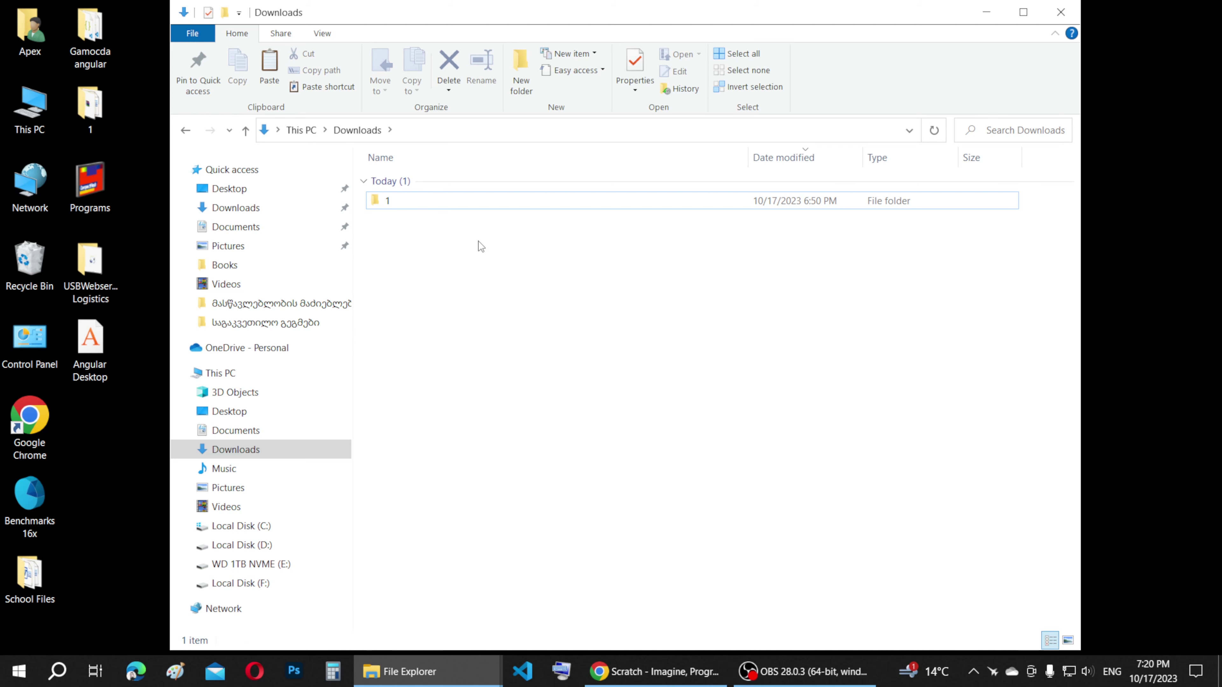
{"action": "left_click", "coordinate": [1061, 14]}
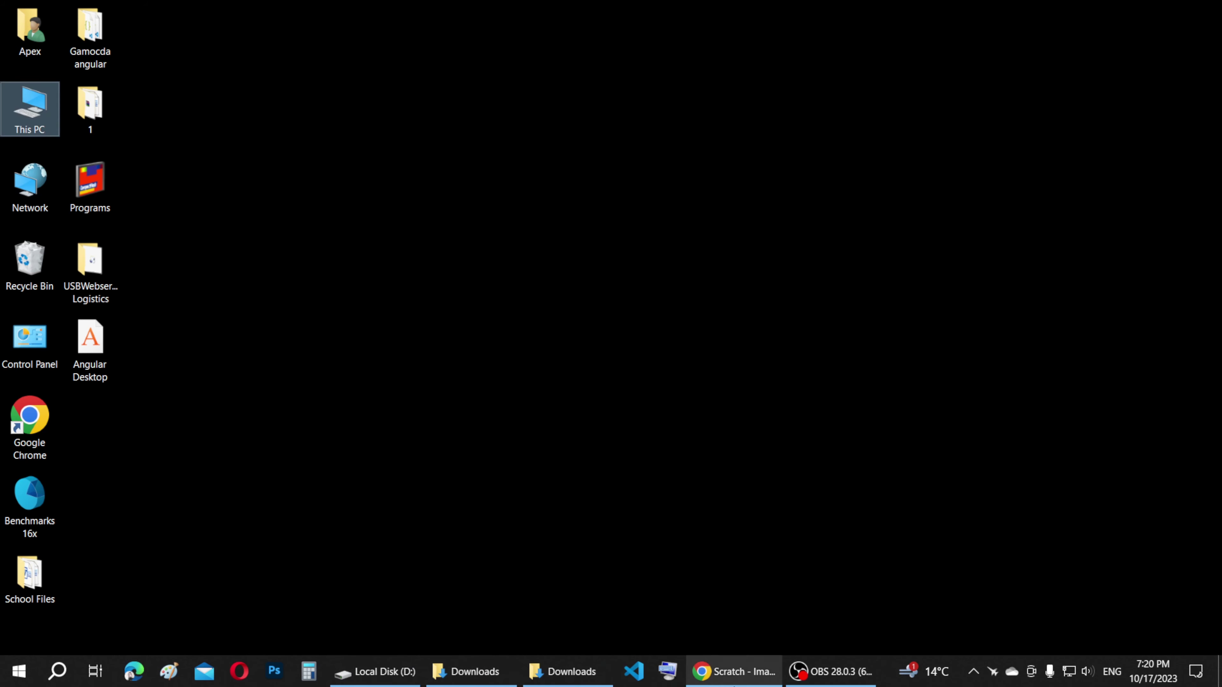
- Close the Scratch editor tab in Chrome, confirming Leave without saving
{"action": "left_click", "coordinate": [740, 678]}
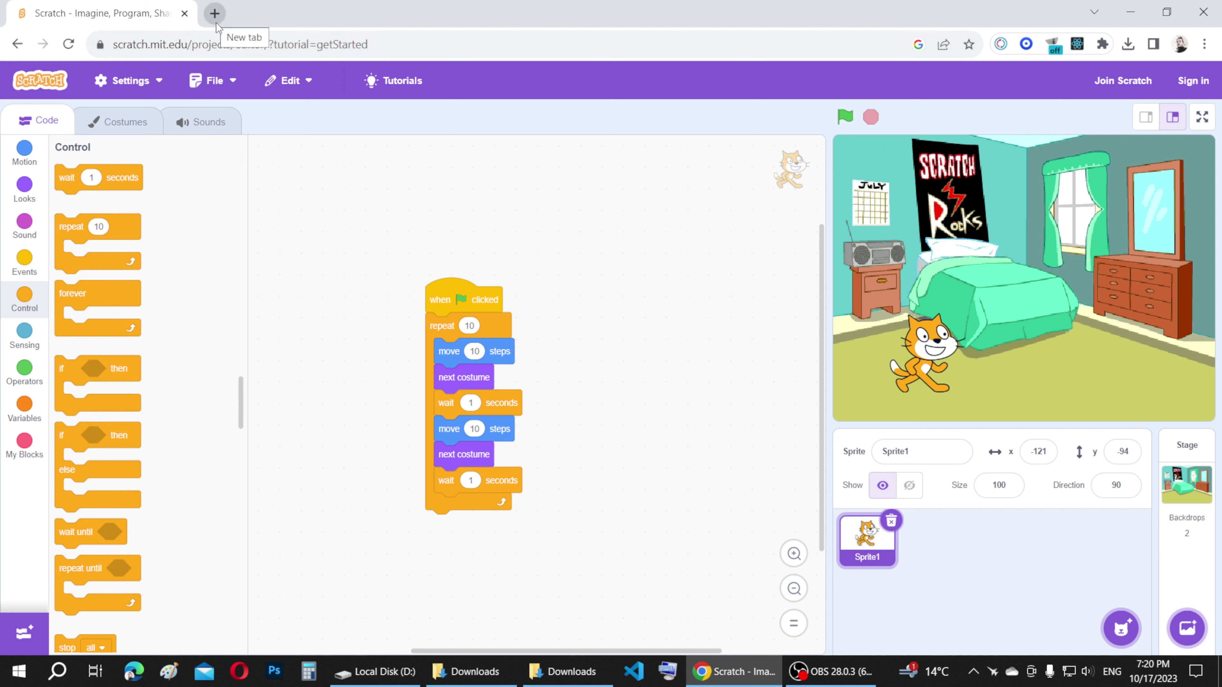
{"action": "left_click", "coordinate": [184, 18]}
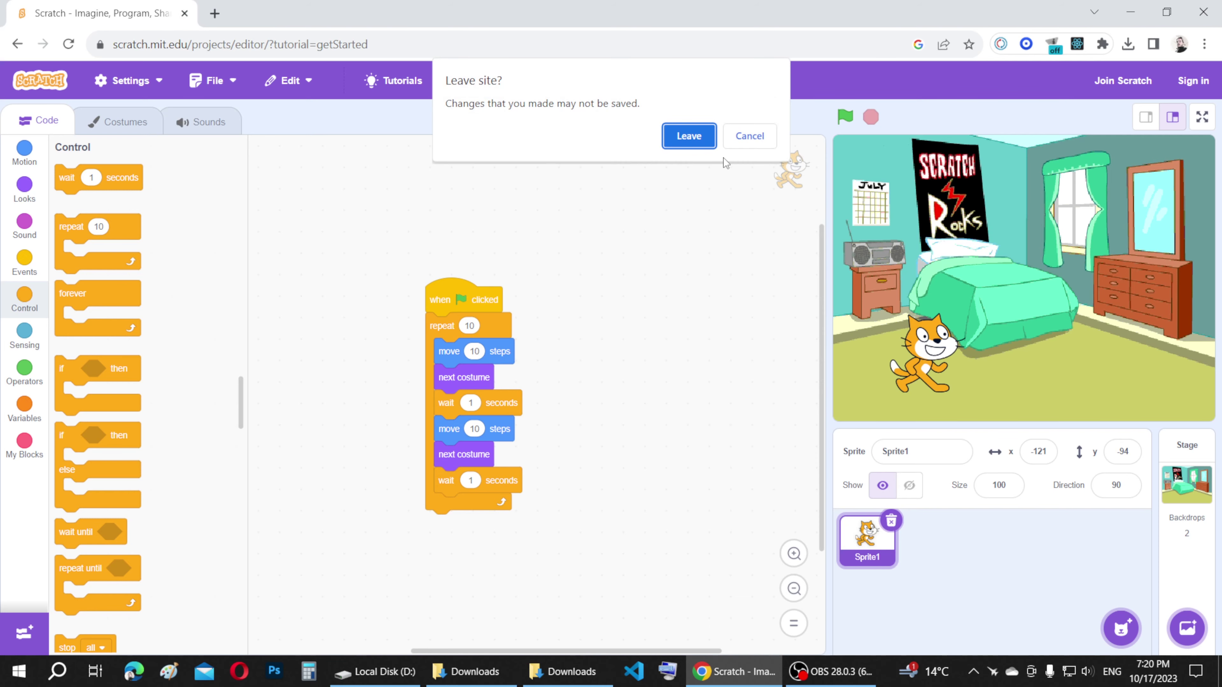
{"action": "left_click", "coordinate": [694, 142]}
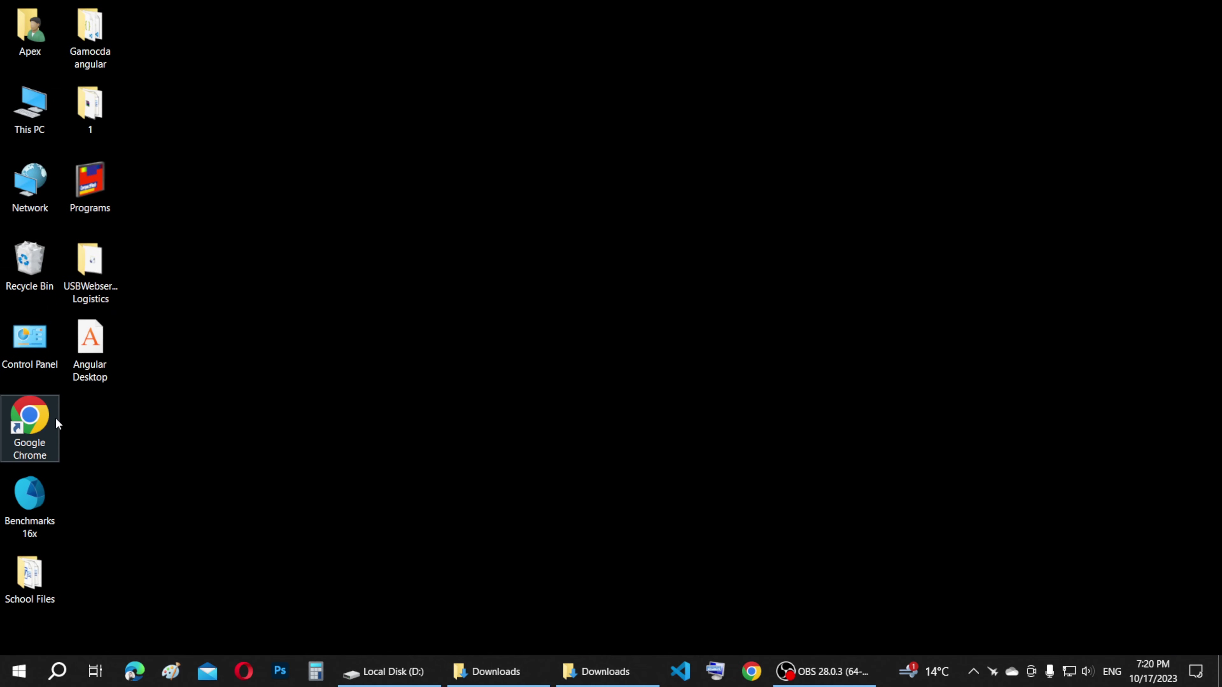
- Launch Chrome, search 'scratch', open scratch.mit.edu, and Create a new project, dismissing Tutorials
{"action": "double_click", "coordinate": [46, 421]}
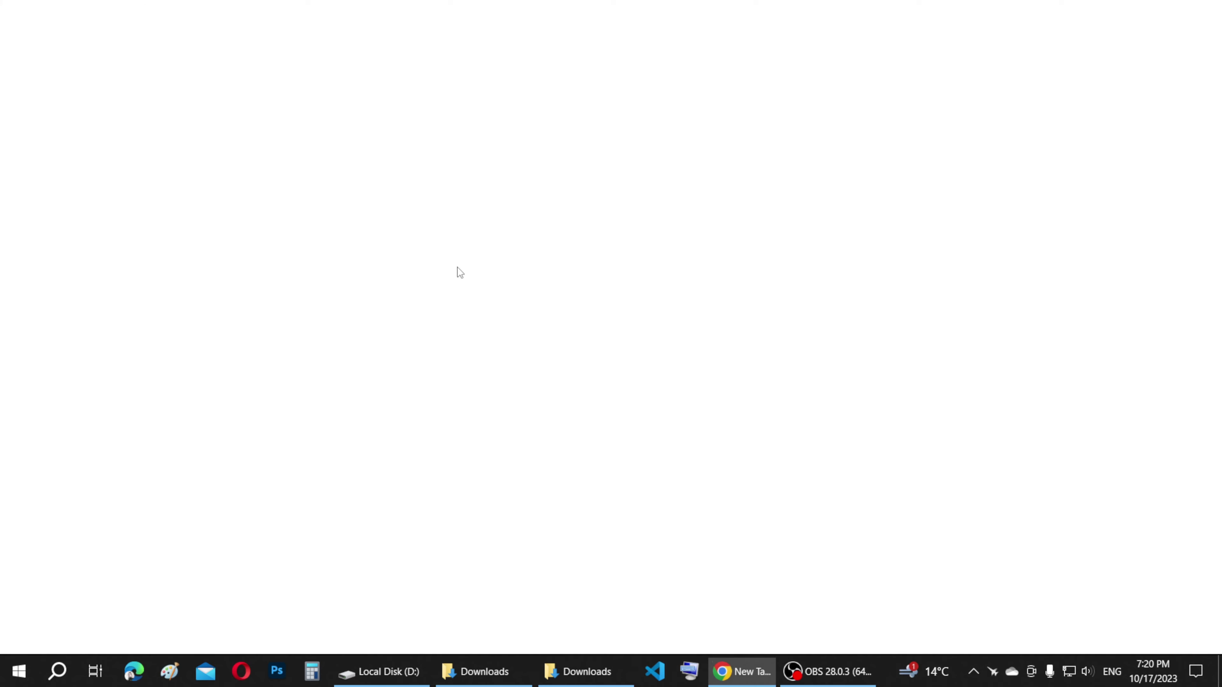
{"action": "left_click", "coordinate": [291, 46]}
{"action": "type", "text": "scr"}
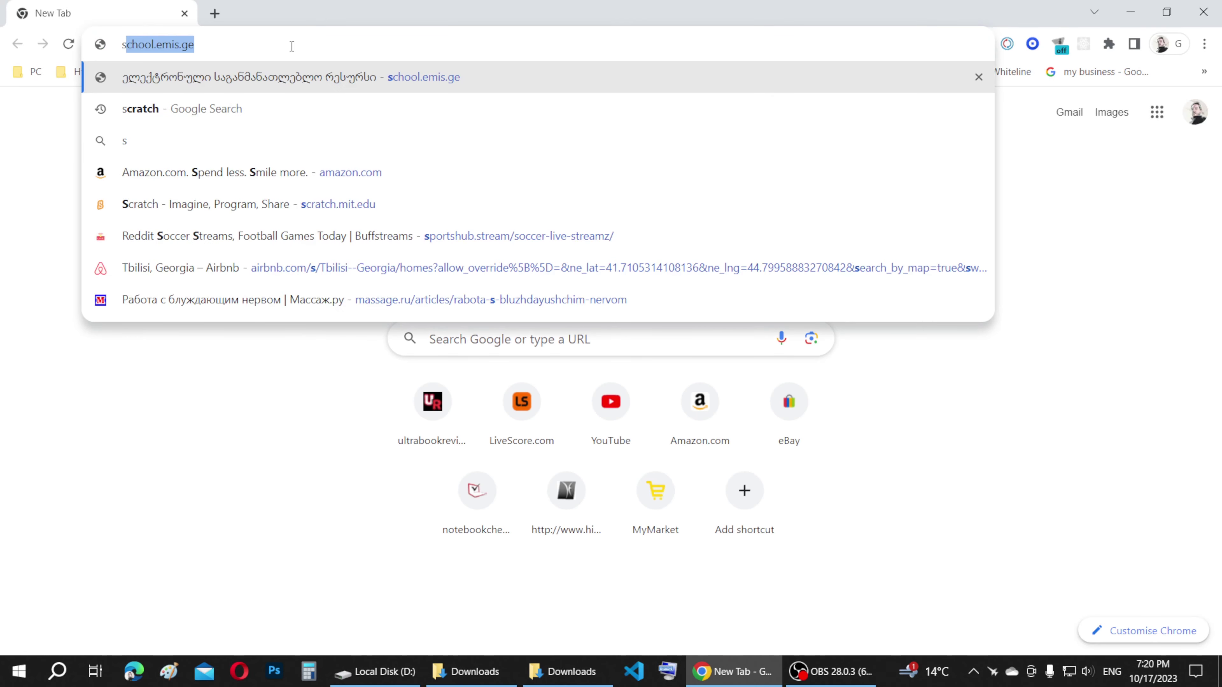
{"action": "type", "text": "atch"}
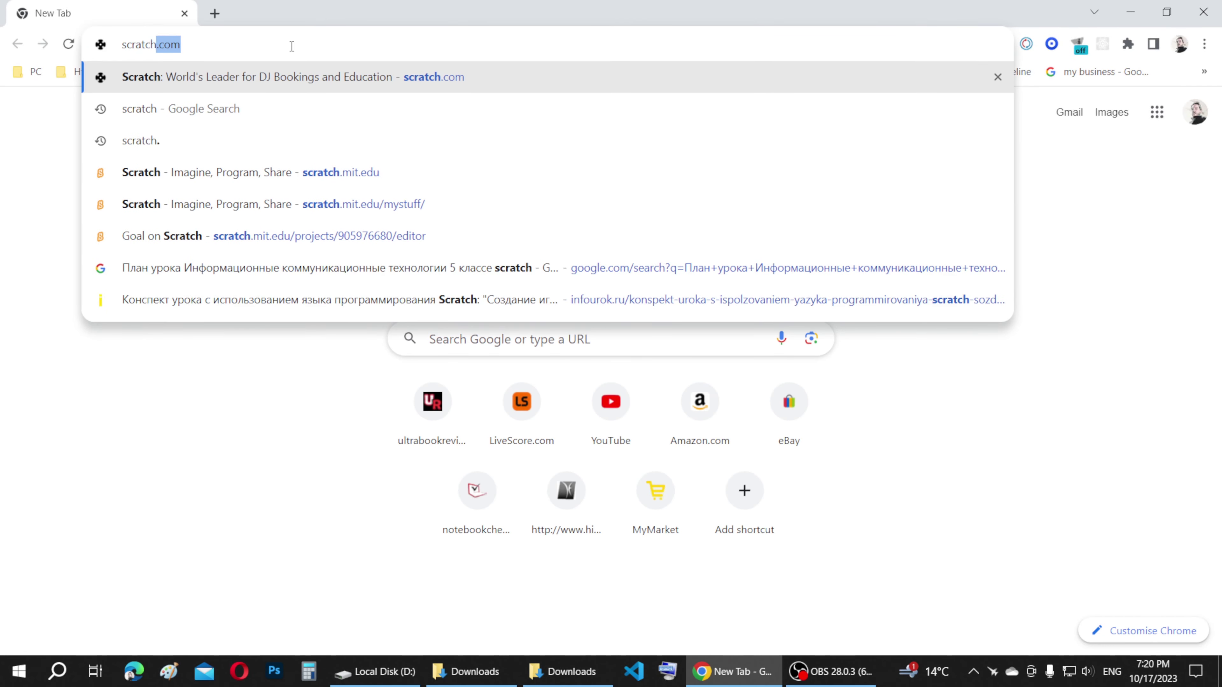
{"action": "key", "text": "BackSpace"}
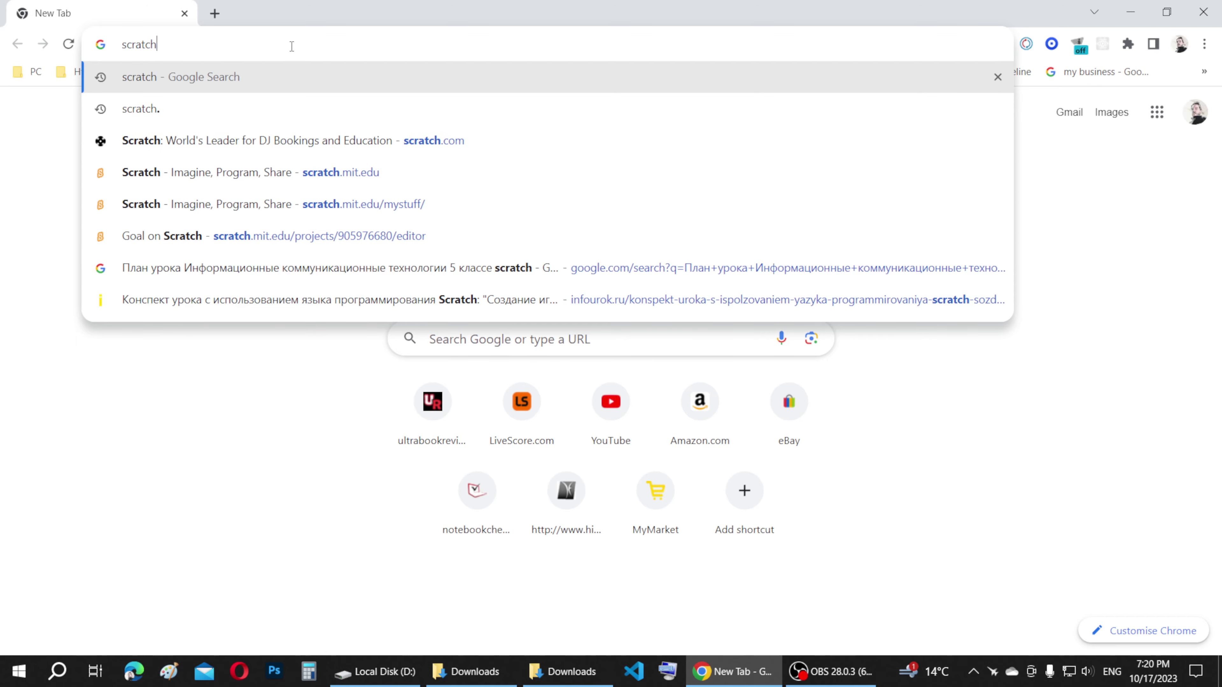
{"action": "key", "text": "Return"}
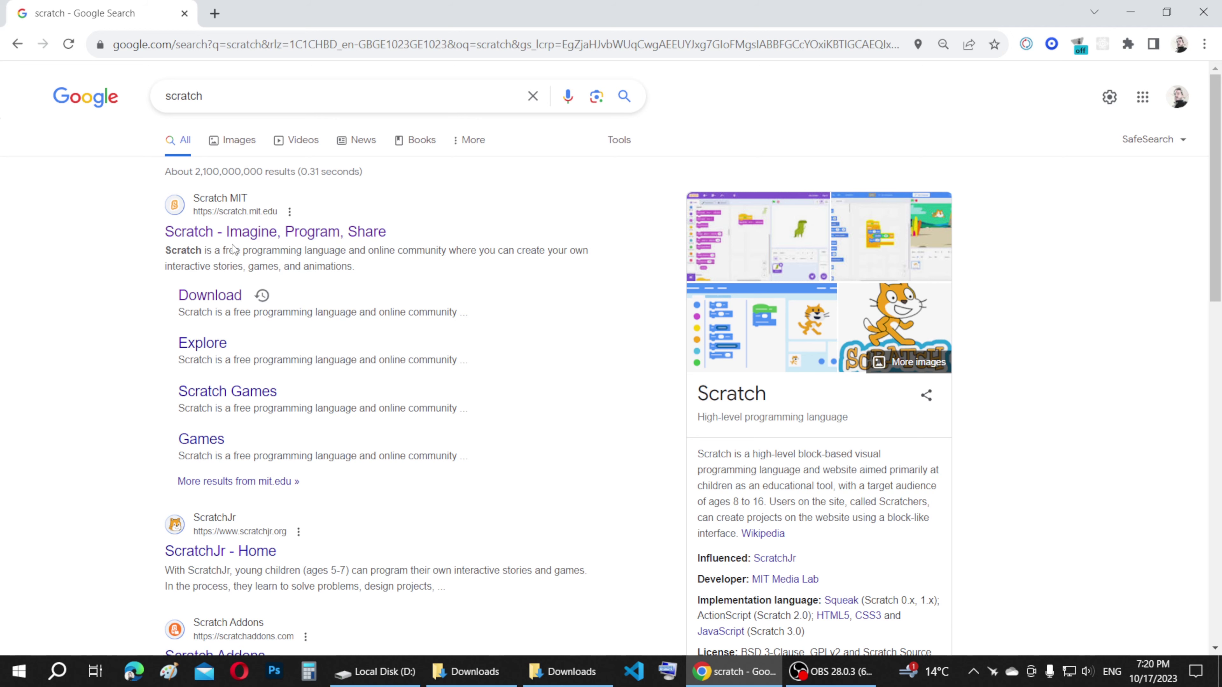
{"action": "left_click", "coordinate": [217, 235]}
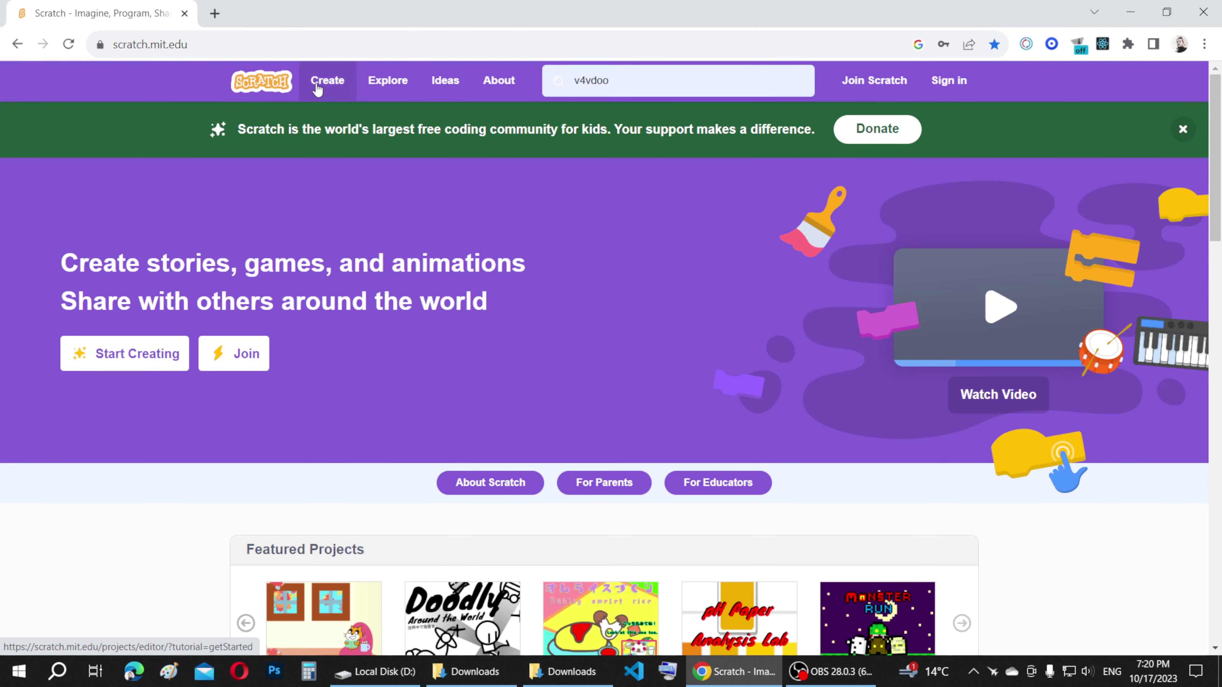
{"action": "left_click", "coordinate": [339, 86]}
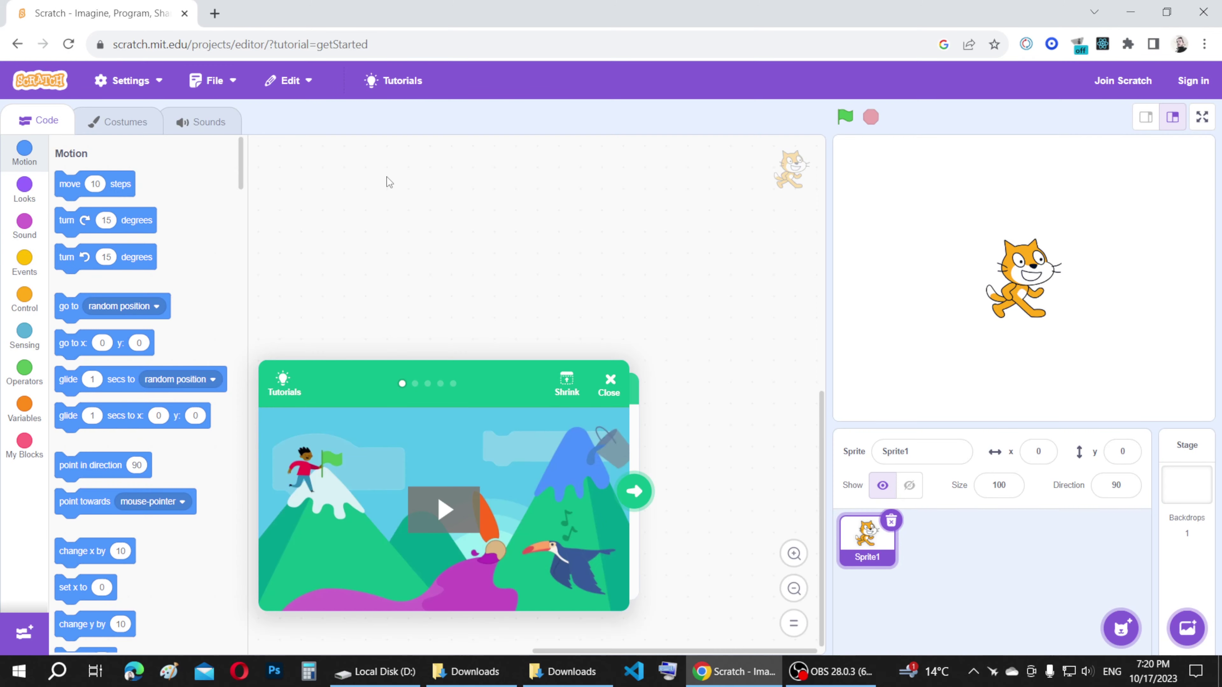
{"action": "left_click", "coordinate": [619, 386]}
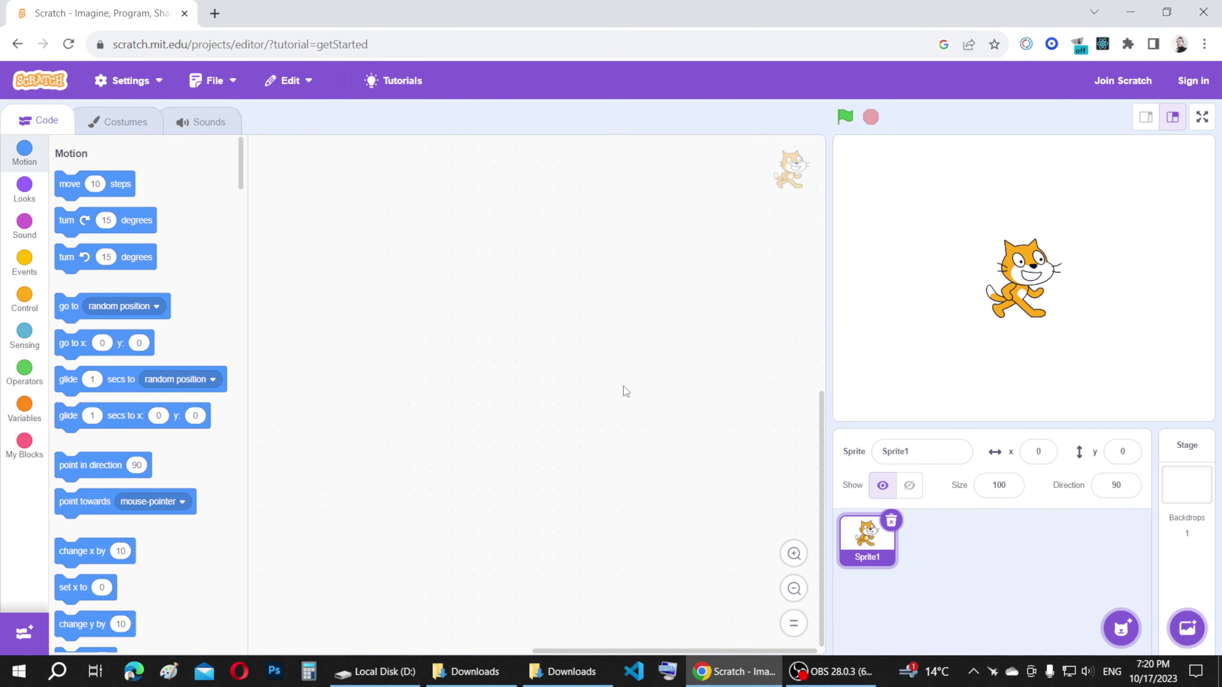
- Load Cat Walking.sb3 from D:'s Scratch Files folder via File > Load from your computer, then nudge its script
{"action": "left_click", "coordinate": [214, 80]}
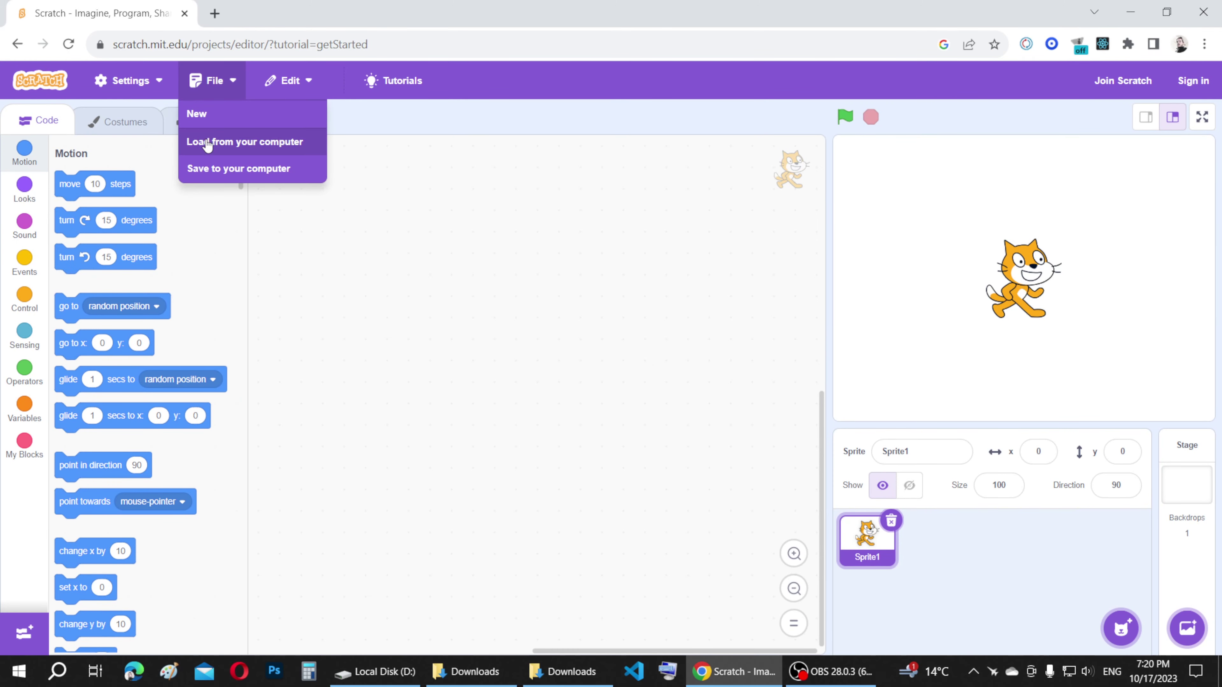
{"action": "left_click", "coordinate": [252, 144]}
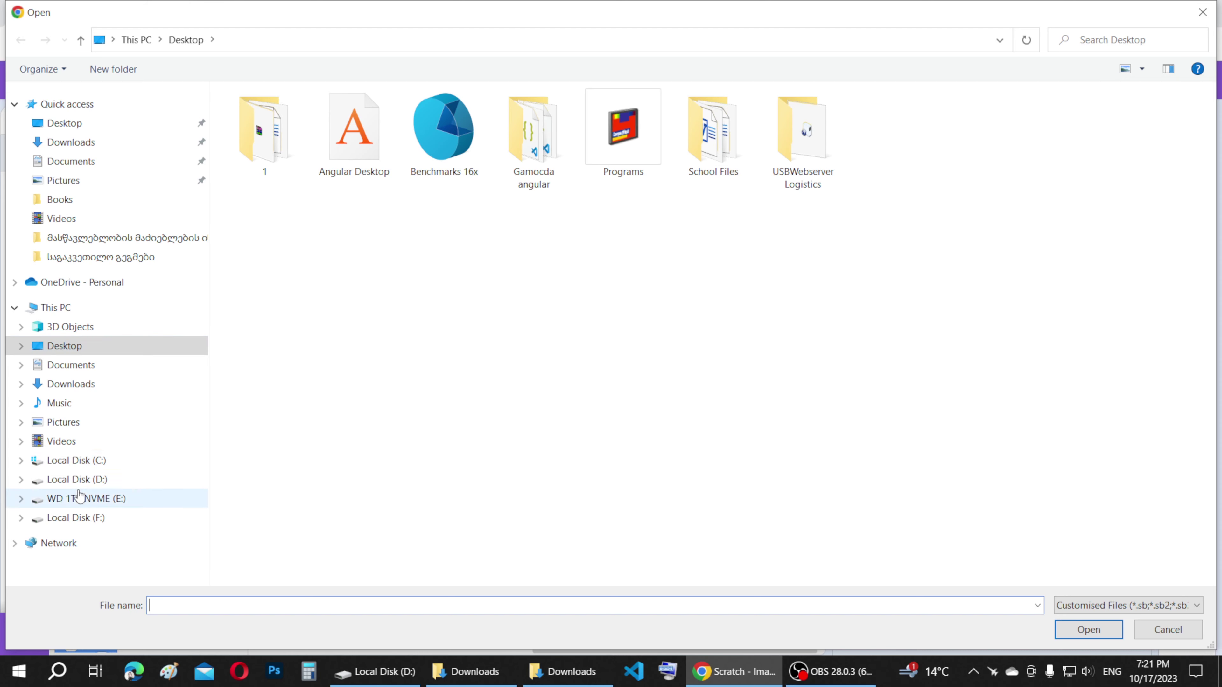
{"action": "left_click", "coordinate": [77, 479]}
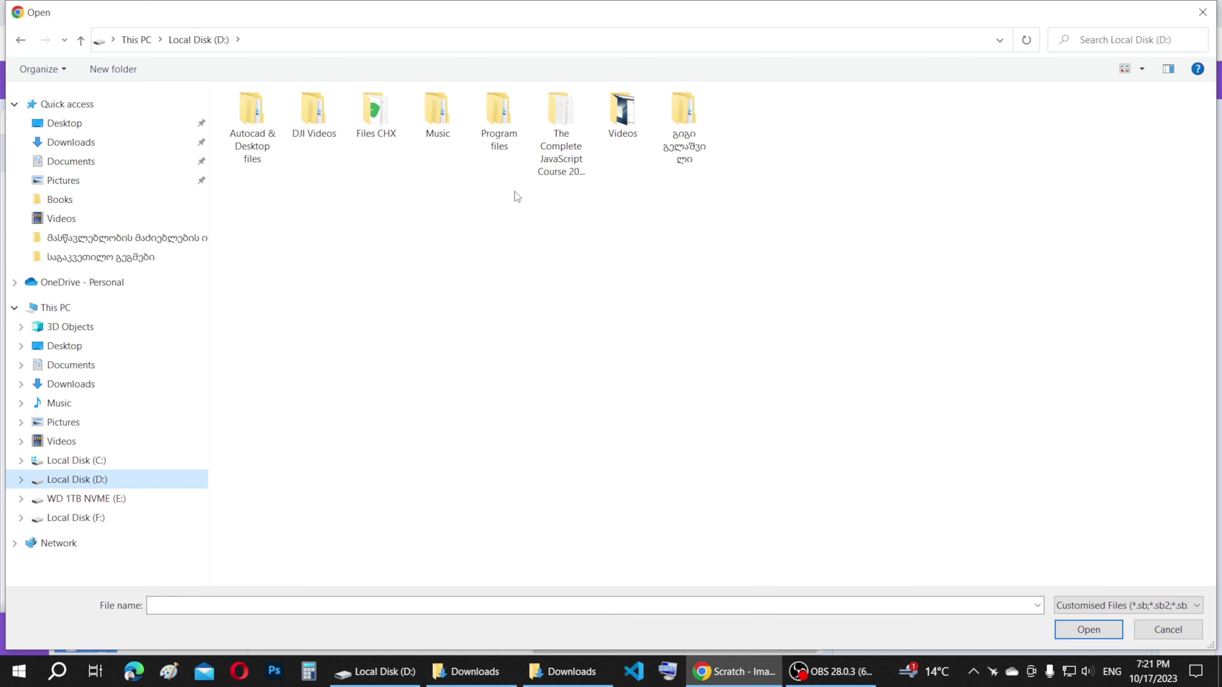
{"action": "left_click", "coordinate": [698, 118]}
{"action": "double_click", "coordinate": [691, 114]}
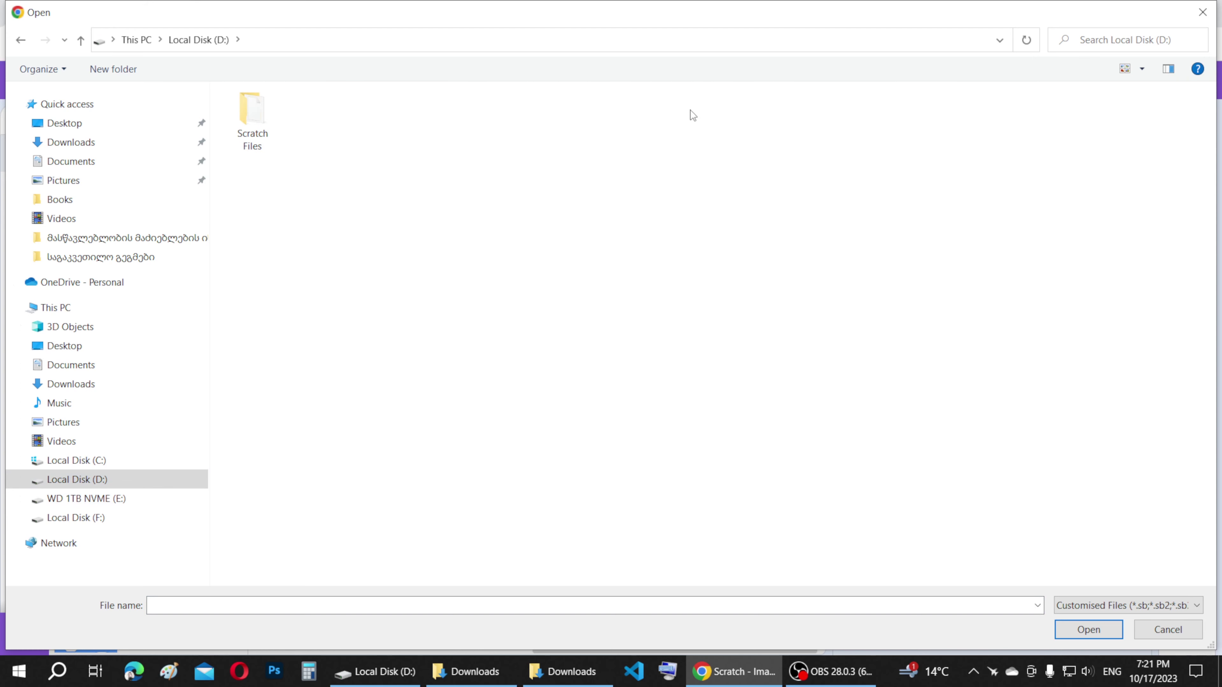
{"action": "double_click", "coordinate": [252, 117]}
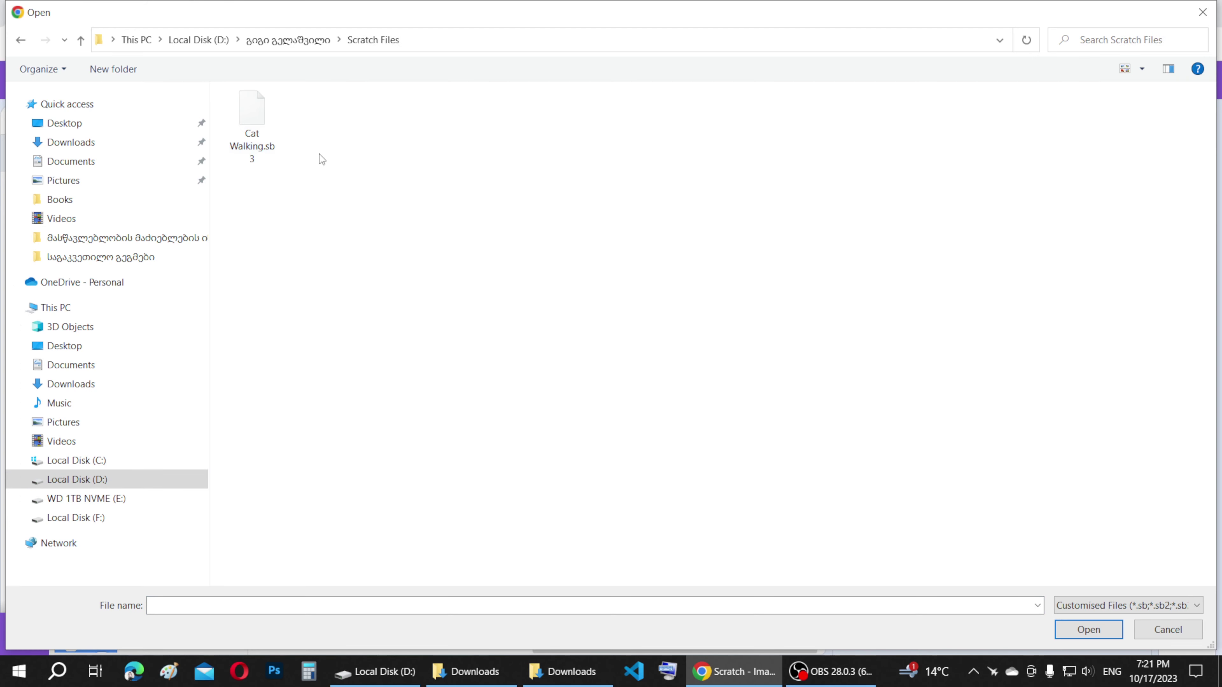
{"action": "left_click", "coordinate": [262, 120]}
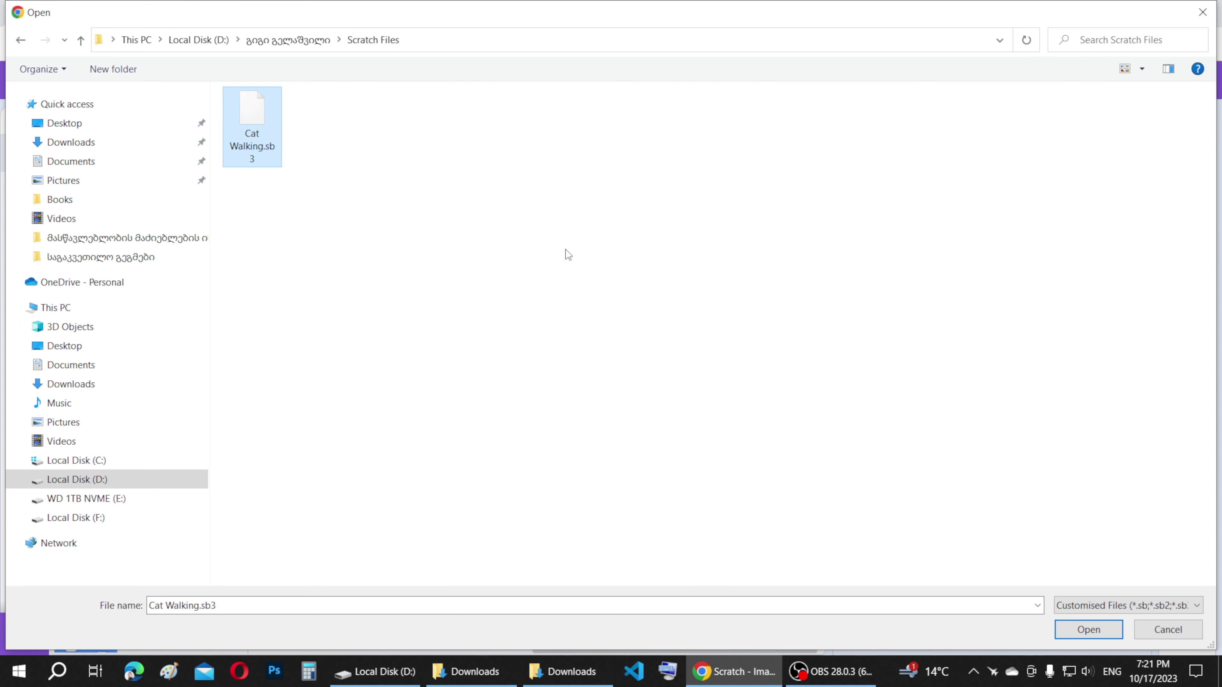
{"action": "left_click", "coordinate": [1088, 630]}
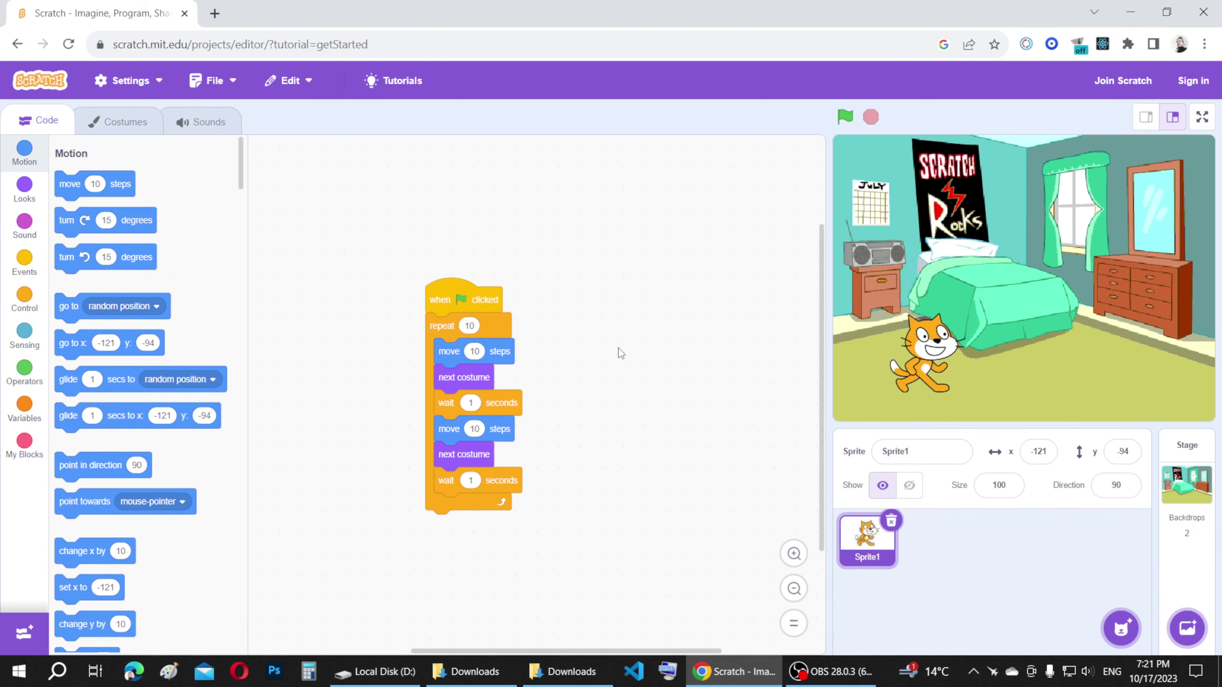
{"action": "left_click_drag", "start_coordinate": [453, 303], "coordinate": [472, 267]}
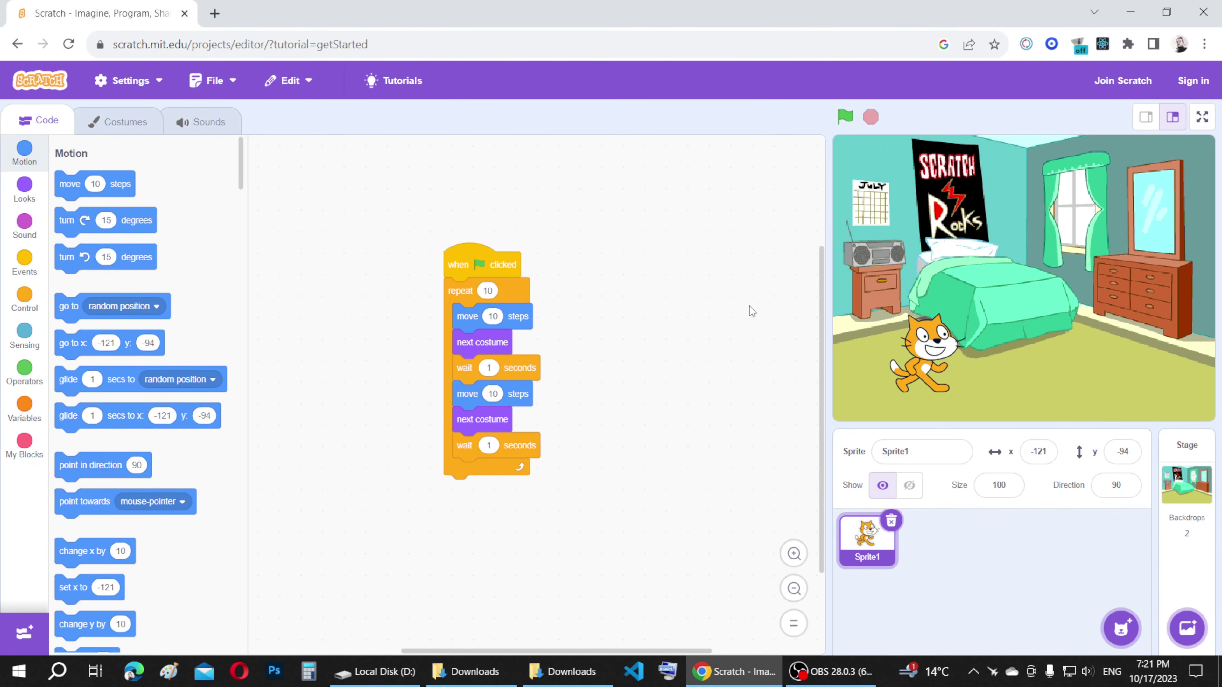